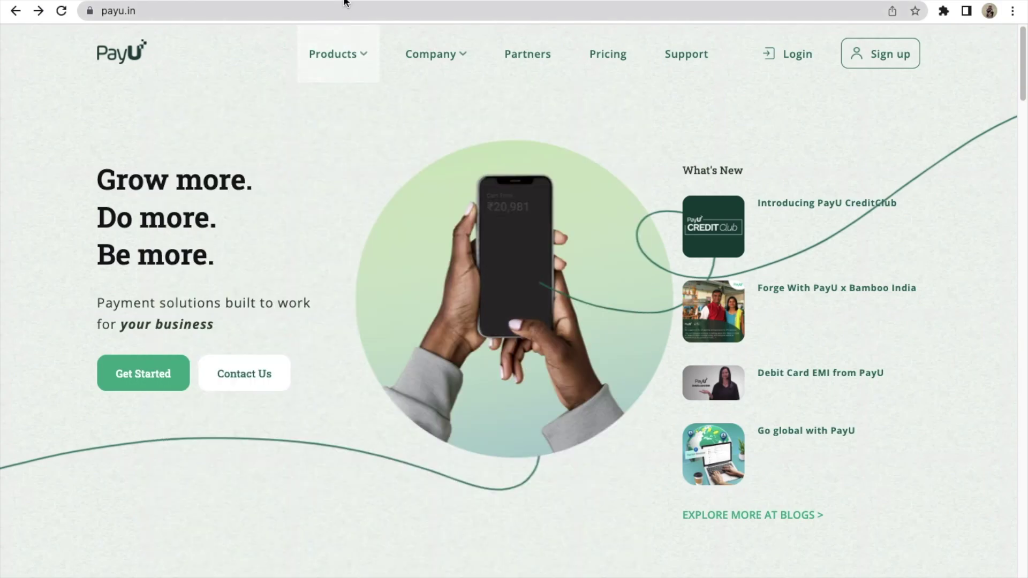
Search Google for payu and open the official PayU site at payu.in.
key(super+t)
text(payu)
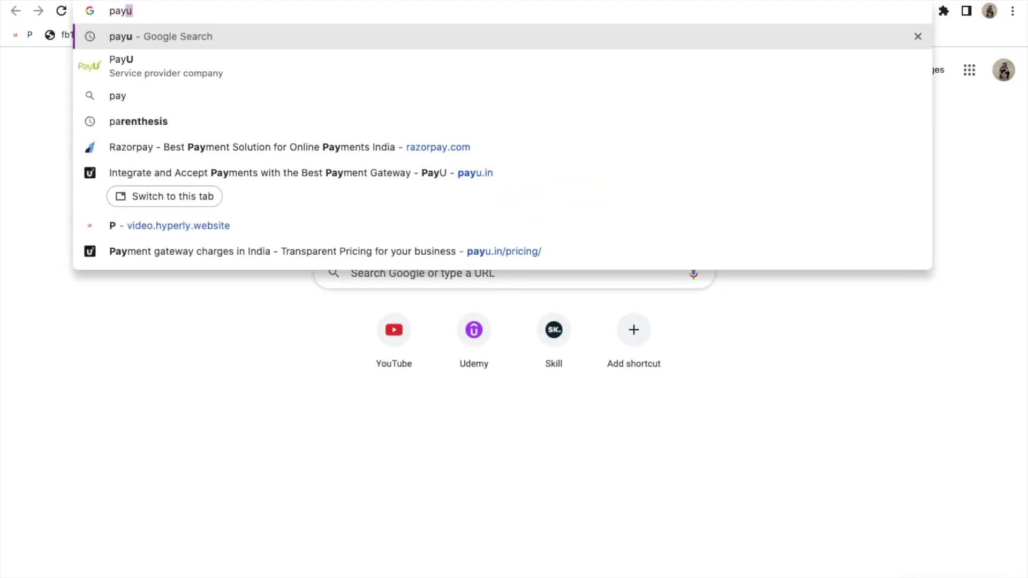
key(Return)
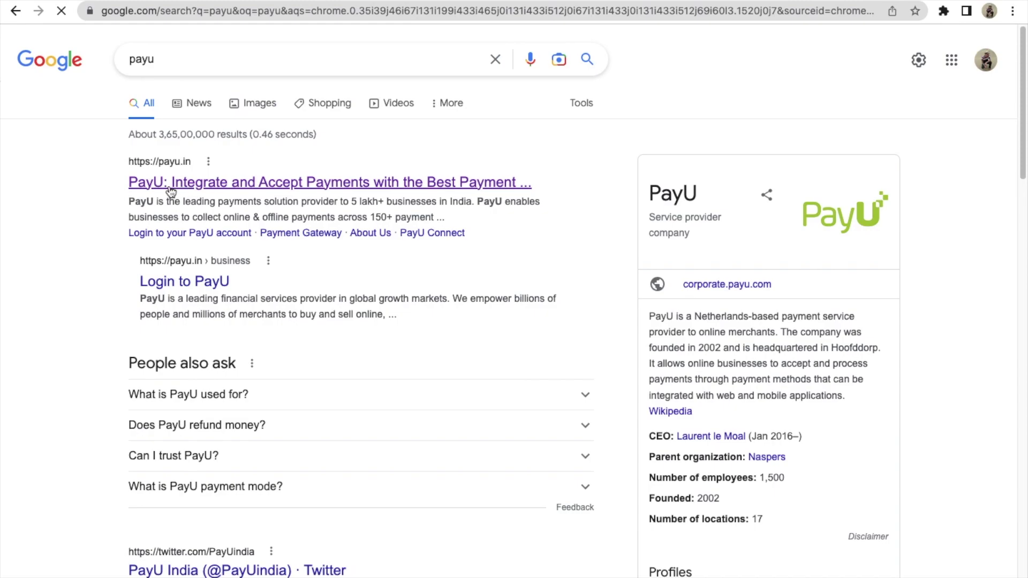
click(190, 184)
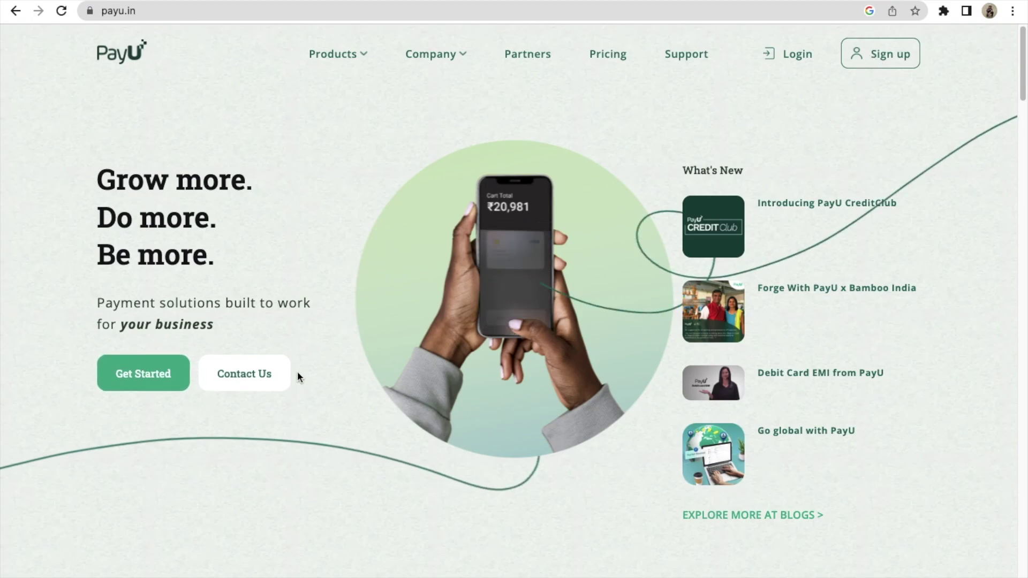
Fill the PayU sign-up form with e-mail, suggested strong password, mobile number and website.
click(868, 52)
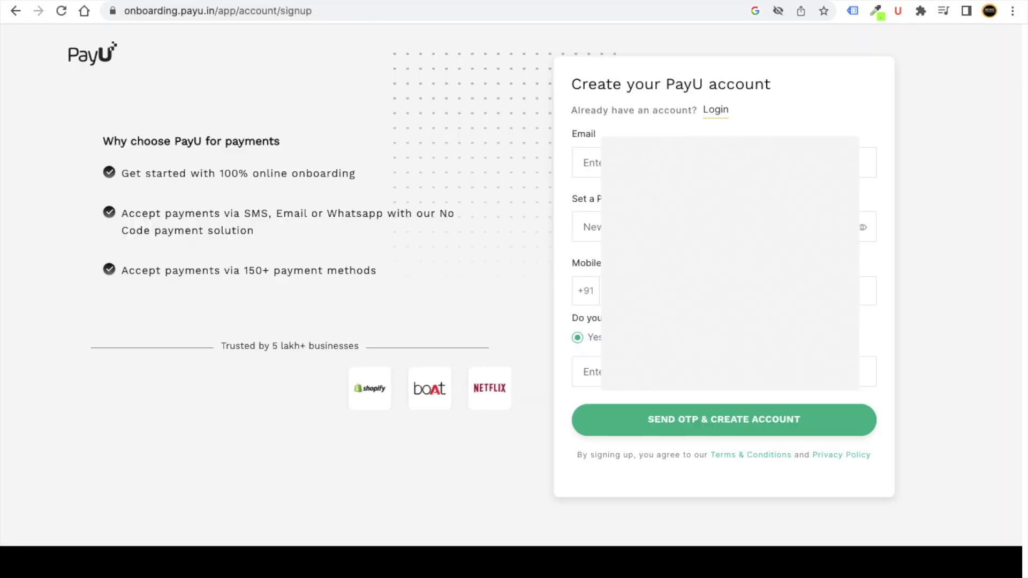
click(589, 162)
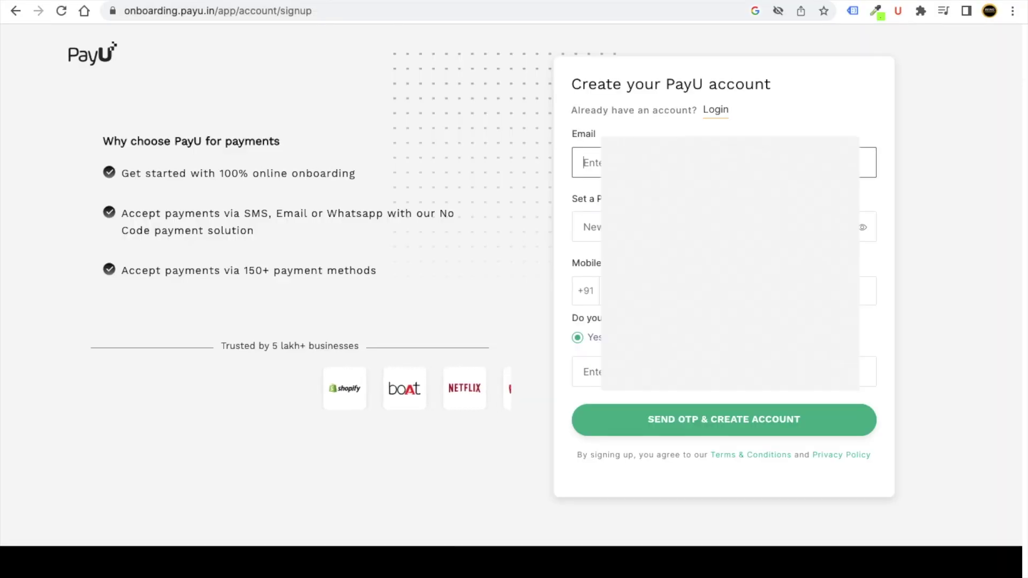
click(589, 227)
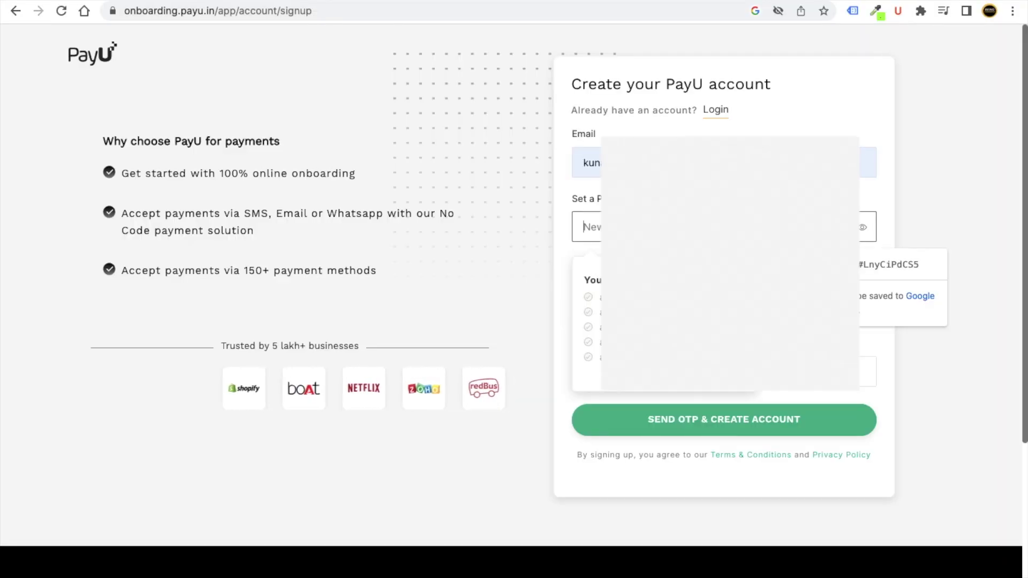
click(889, 264)
key(Tab)
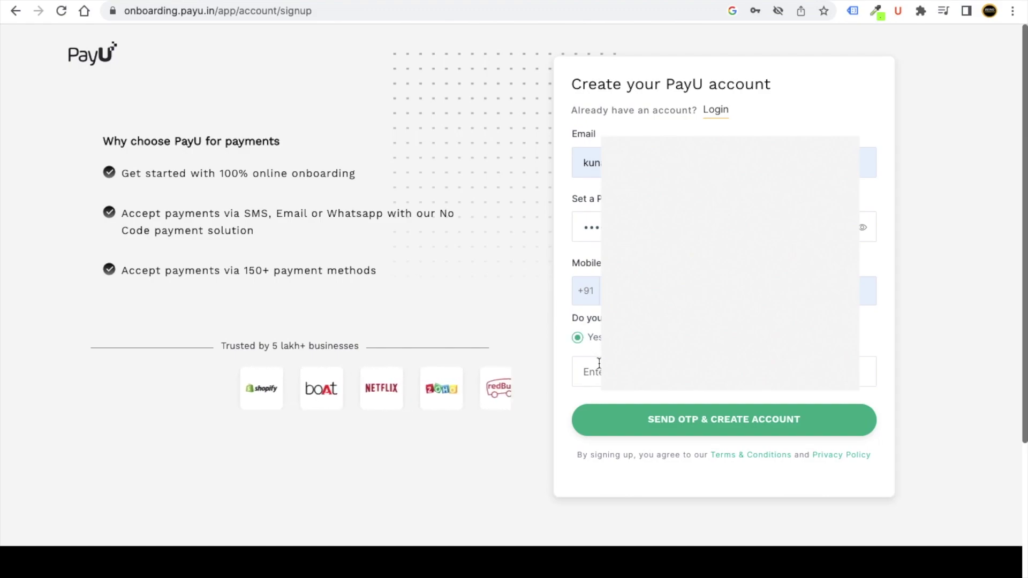
click(598, 364)
key(ctrl+v)
Send the OTP, decline saving the password, and submit the OTP to verify the mobile.
click(673, 419)
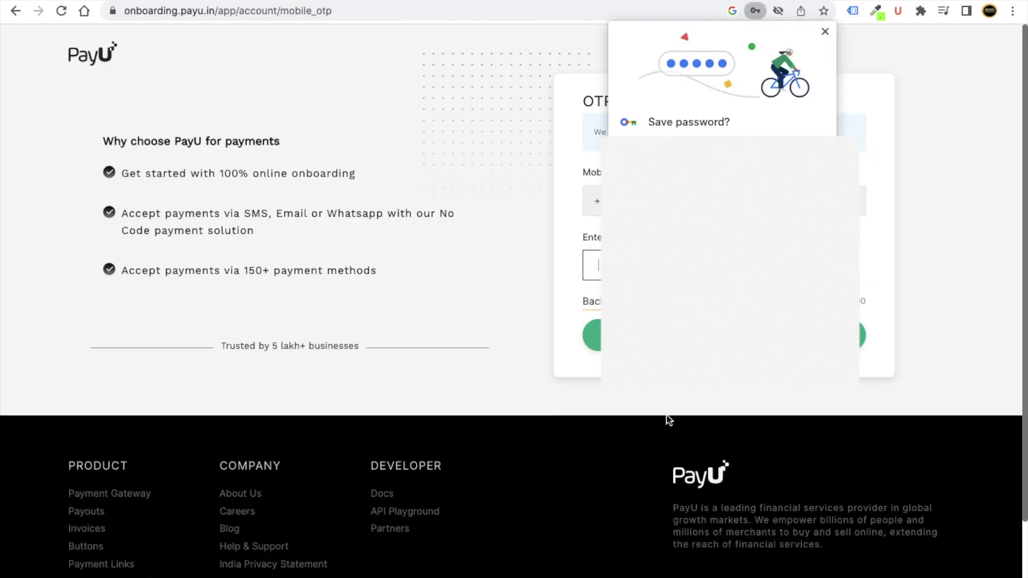
click(825, 31)
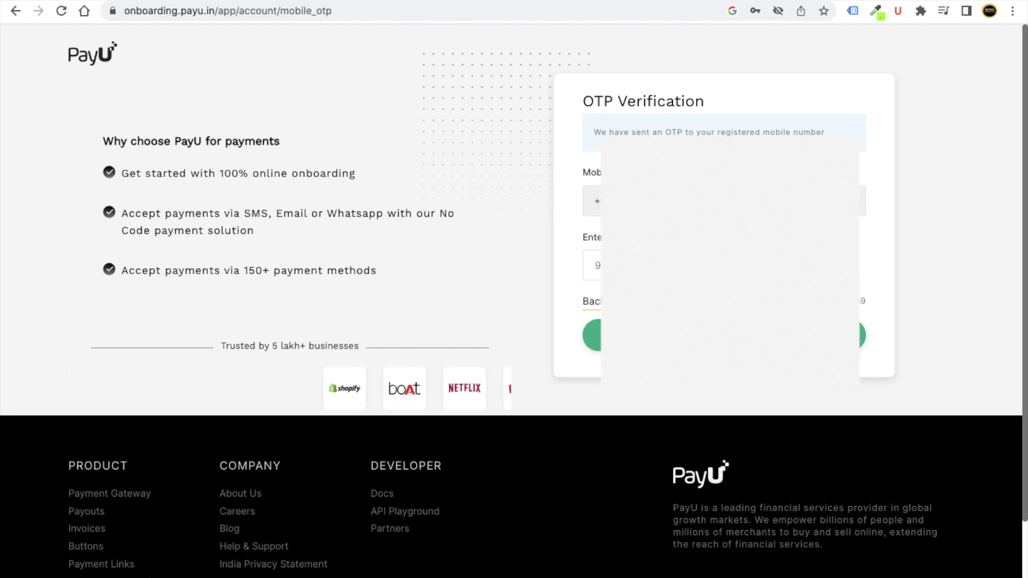
key(Return)
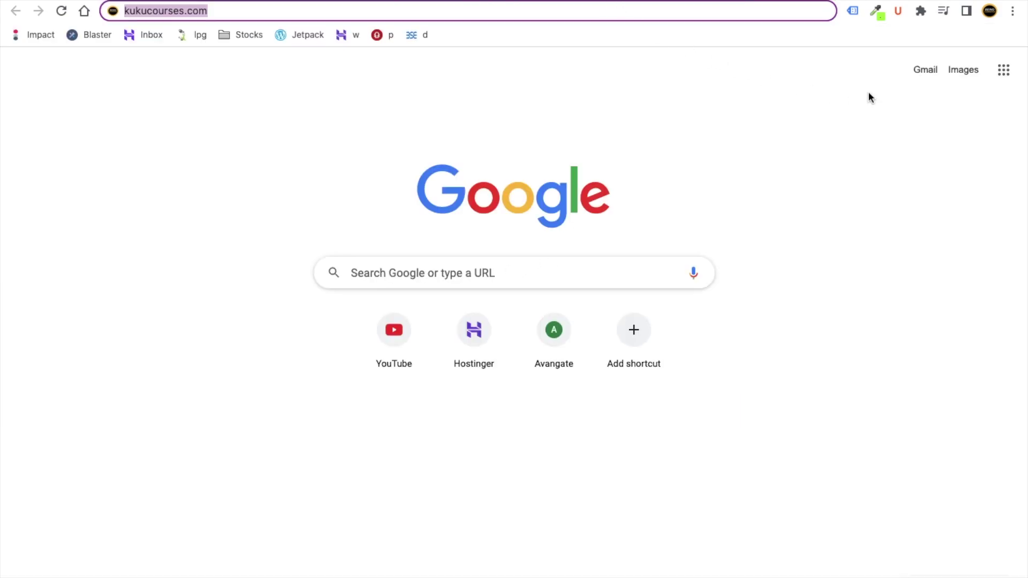
Identify as a Business Owner in PayU onboarding and confirm.
click(936, 71)
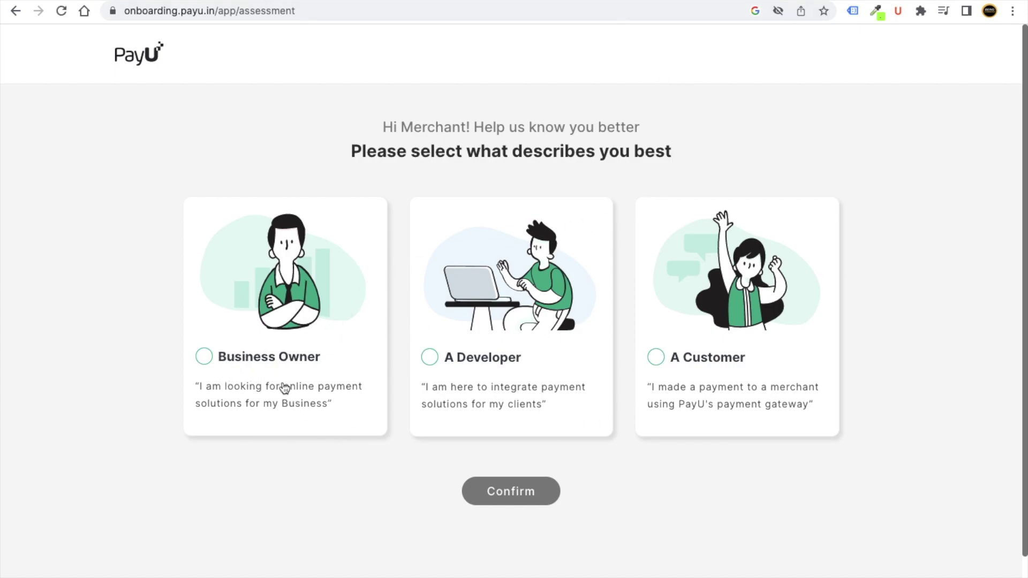
click(203, 358)
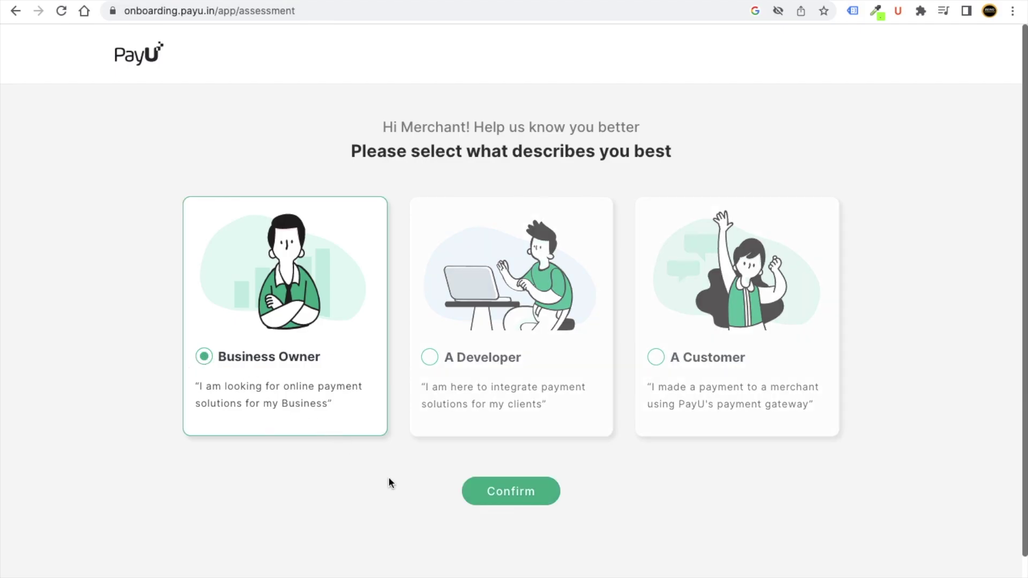
click(515, 502)
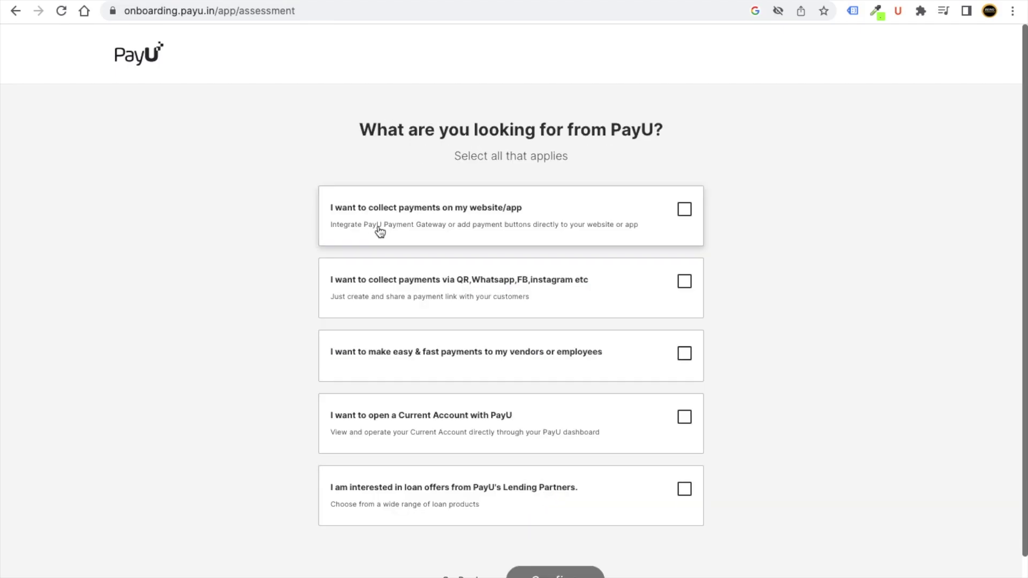
Choose collecting payments on a website/app and via QR and social apps, then confirm.
click(691, 211)
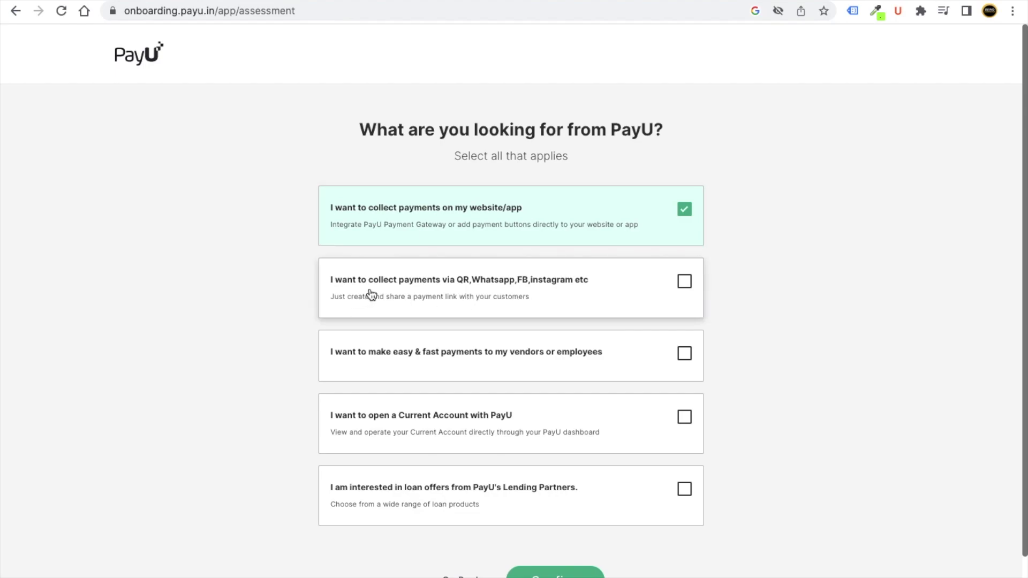
click(684, 283)
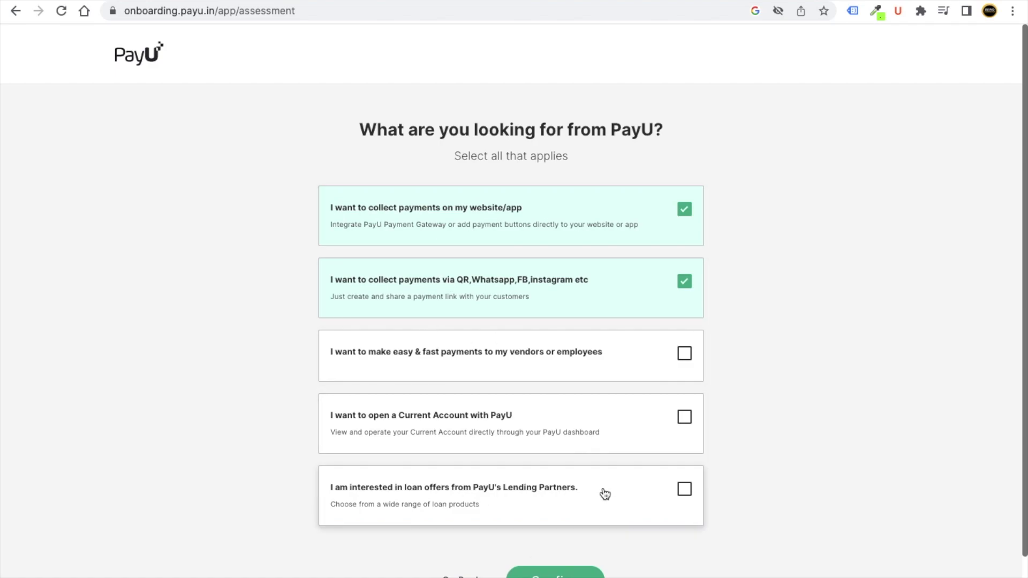
scroll(605, 494, down, 2)
click(555, 531)
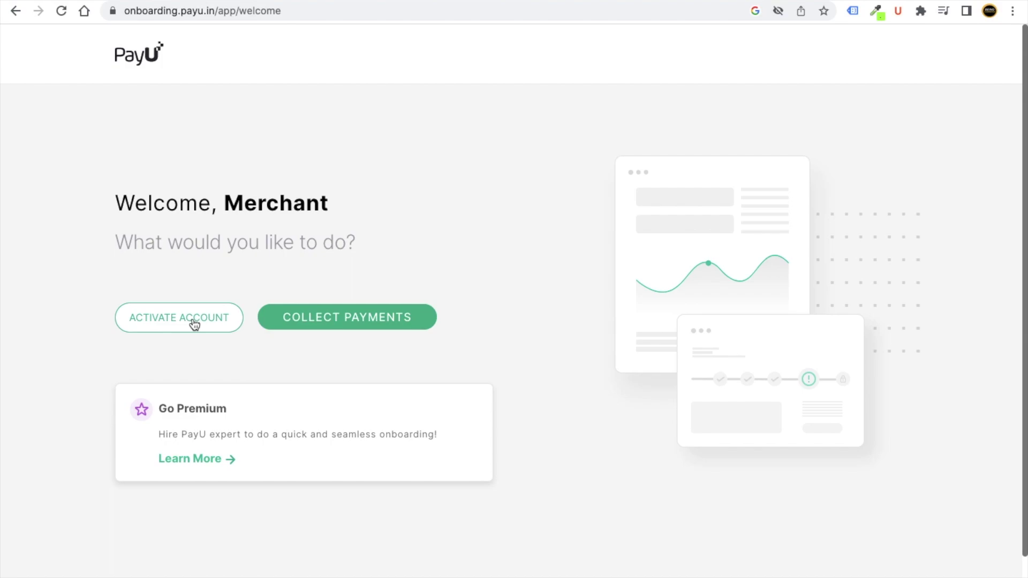
Start account activation and begin entering the business PAN number.
click(192, 320)
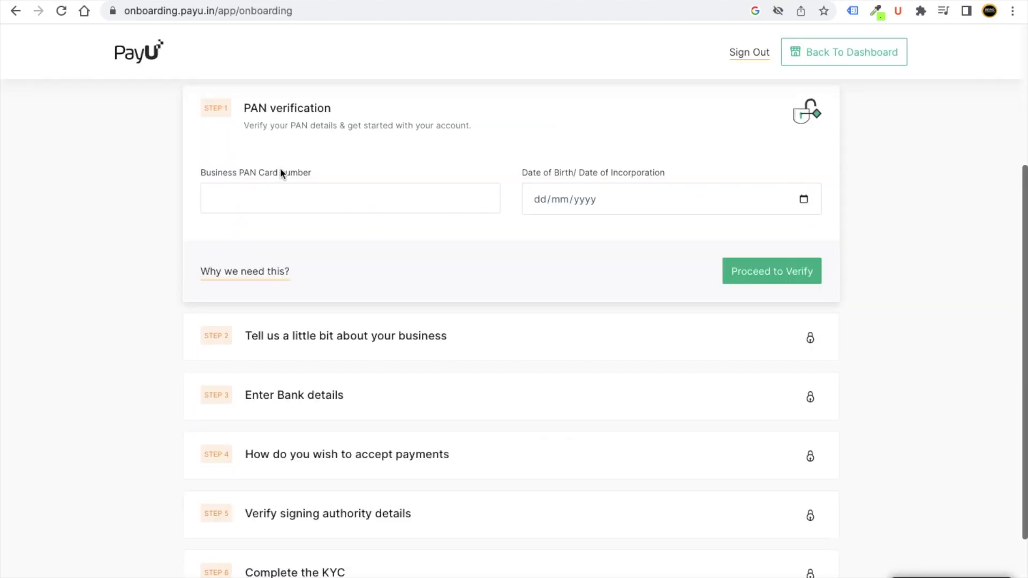
click(294, 195)
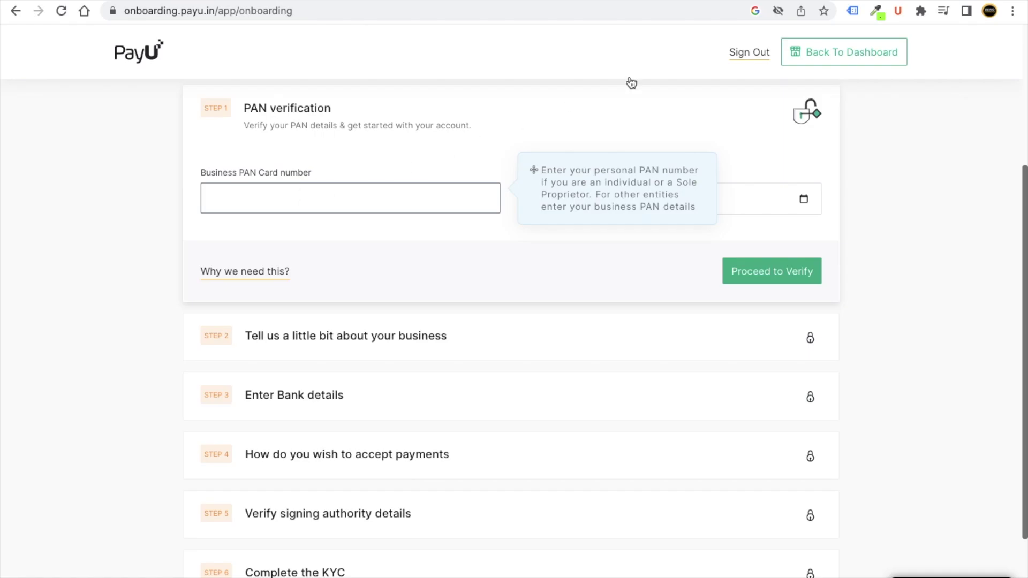
key(super+t)
Search Google Images for PAN CARD and preview a sample PAN card image.
text(PAN CARD)
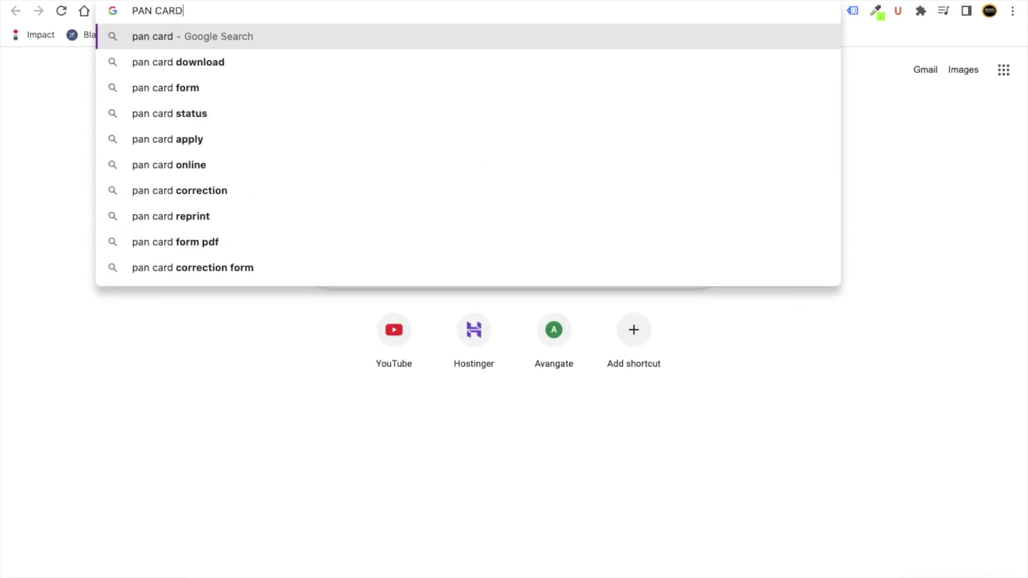
key(Return)
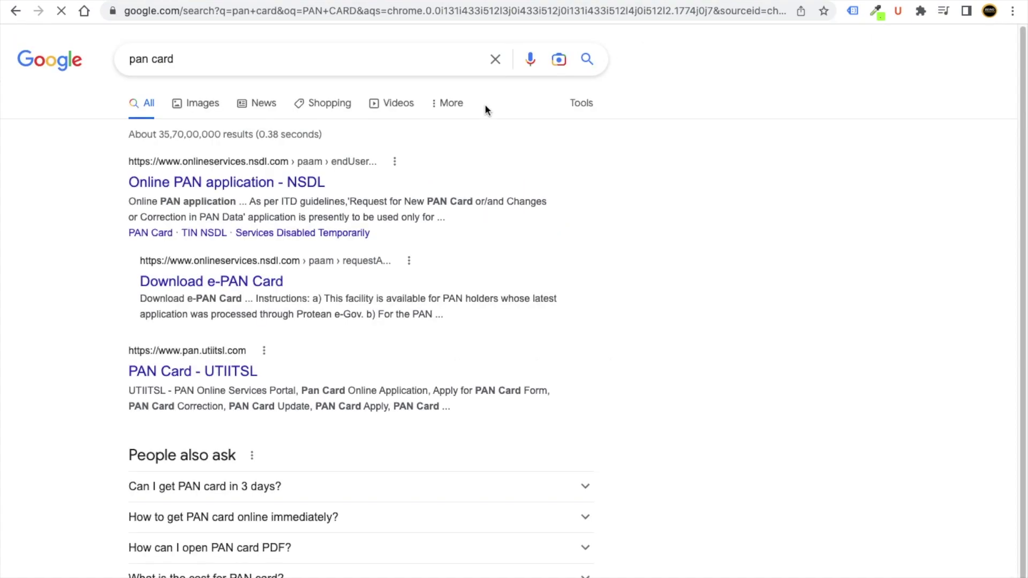
click(179, 105)
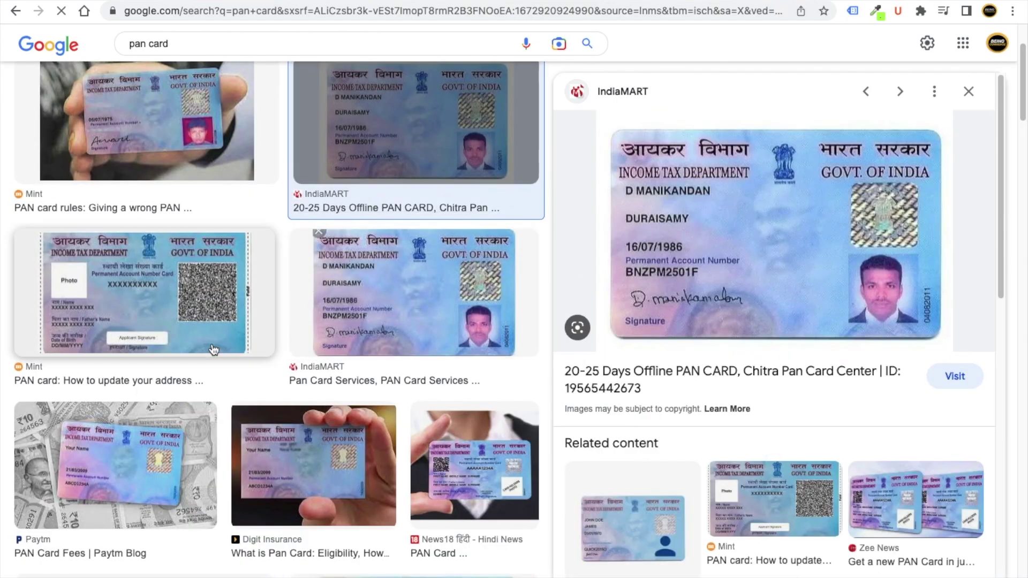
click(214, 350)
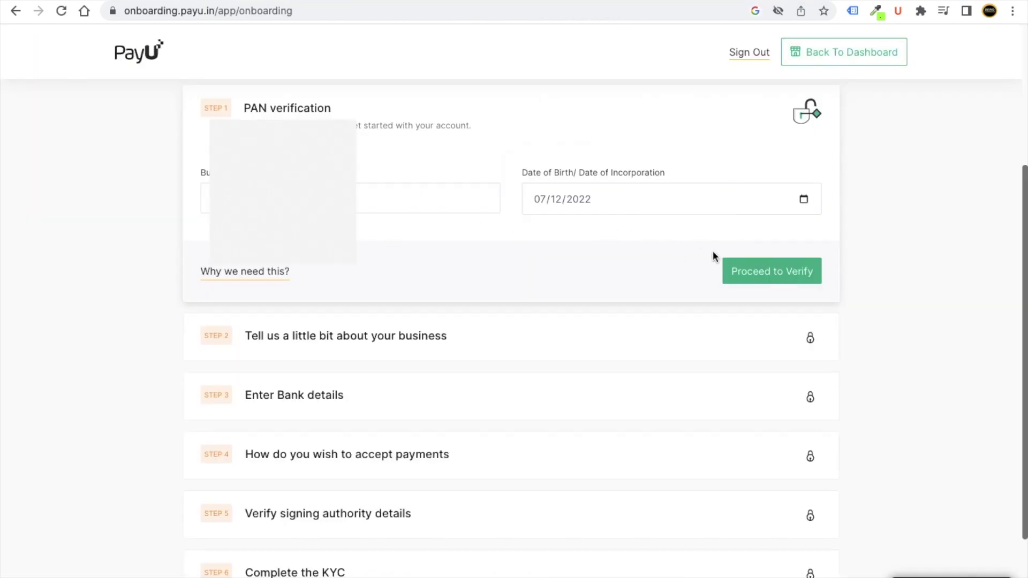
Submit the PAN for verification with business entity Sole Proprietorship and confirm.
click(755, 273)
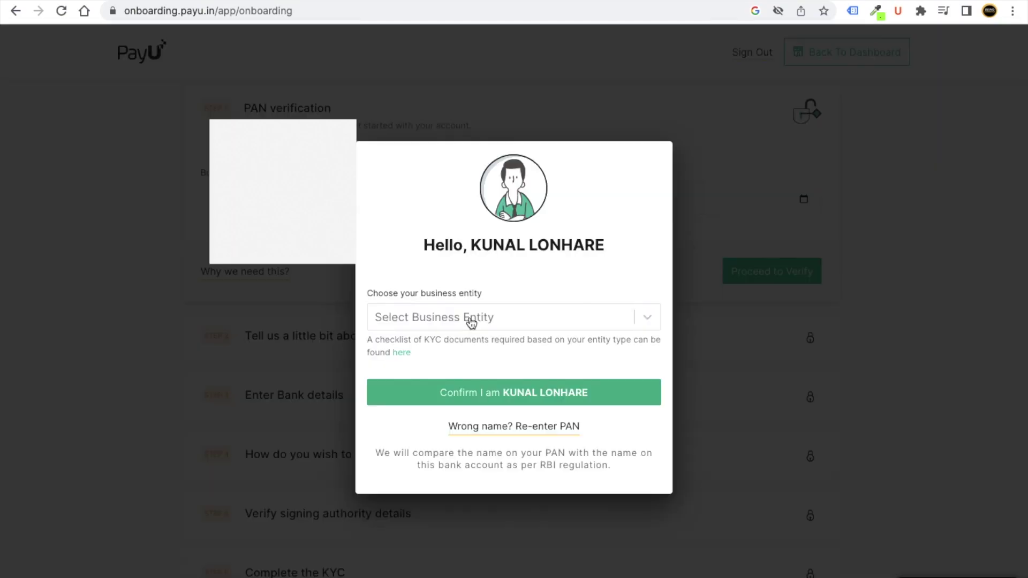
click(470, 319)
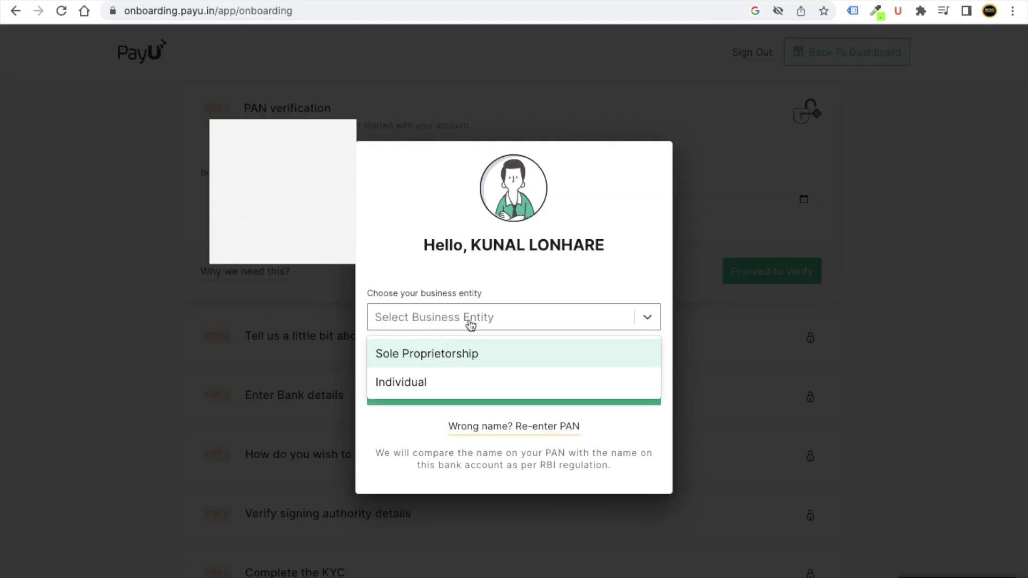
click(458, 354)
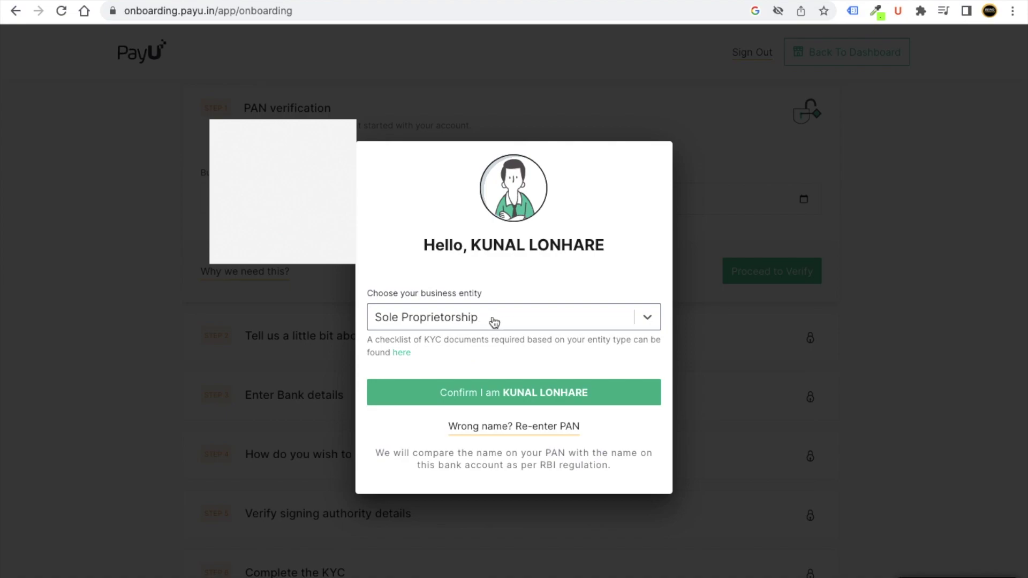
click(488, 323)
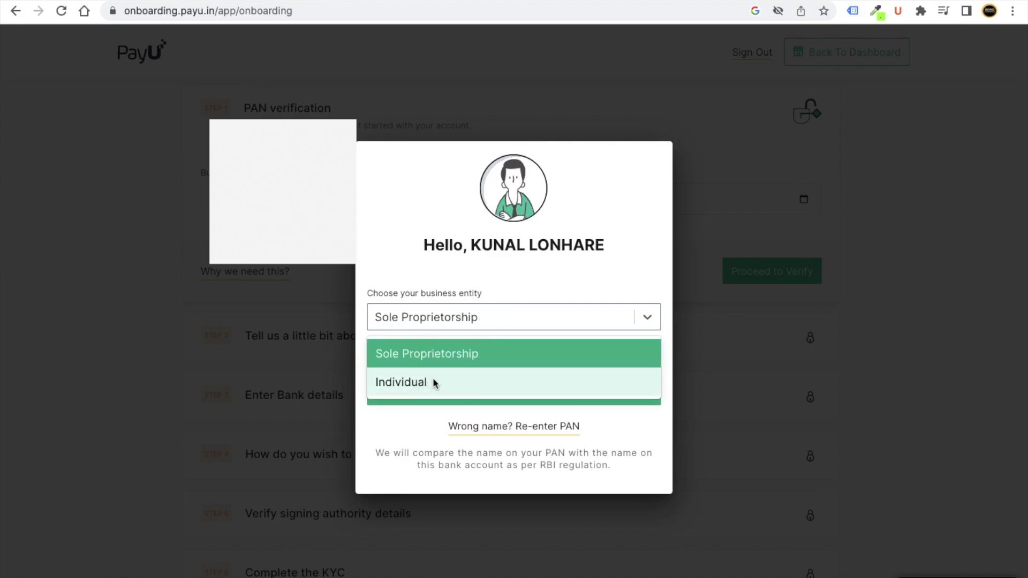
click(450, 354)
click(486, 394)
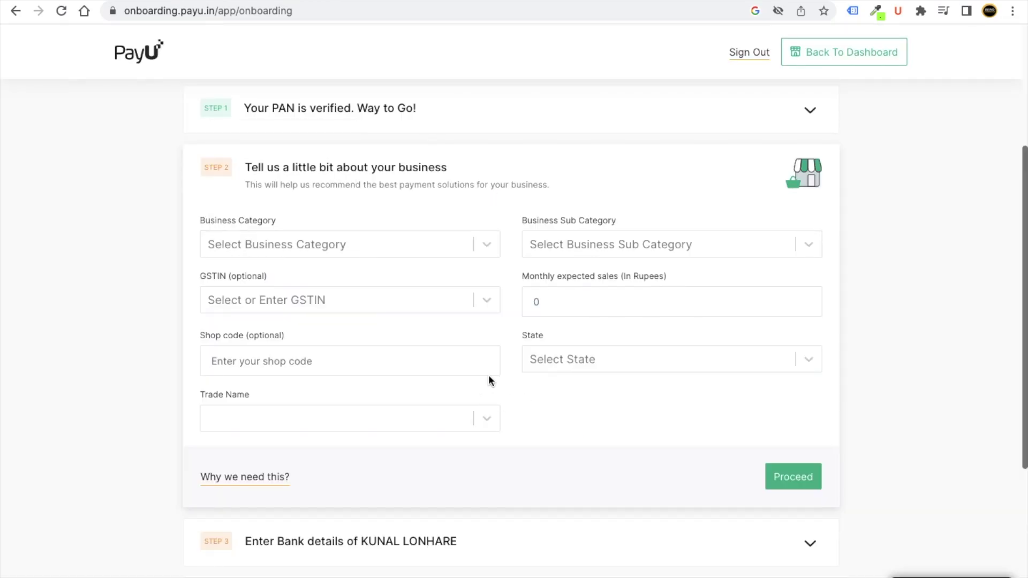
Set category Educational Services, sub category Courses, Trainings and Workshops, and monthly sales 30000.
scroll(509, 374, up, 2)
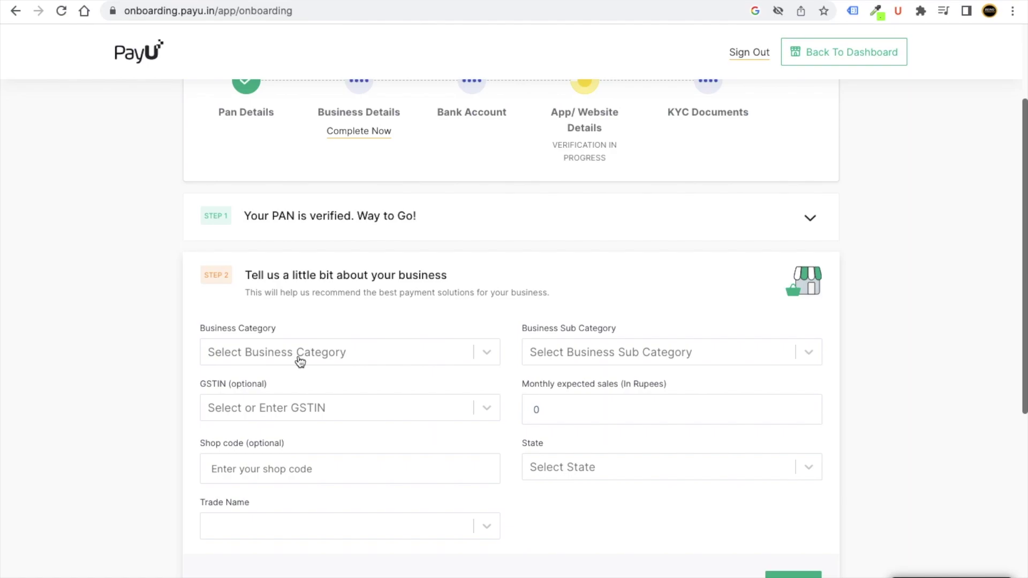
scroll(300, 361, down, 1)
click(349, 303)
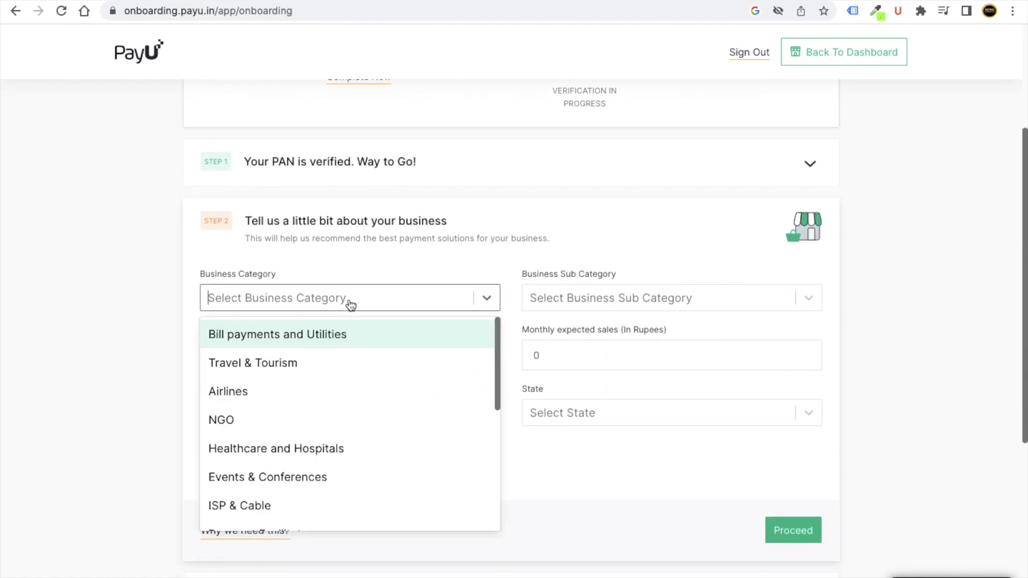
scroll(326, 441, down, 5)
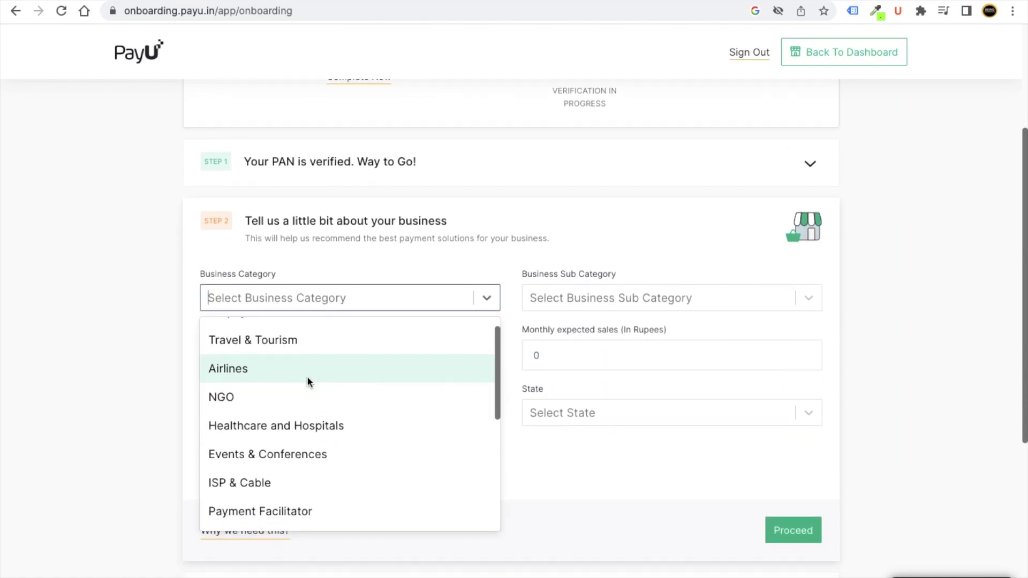
scroll(313, 453, down, 4)
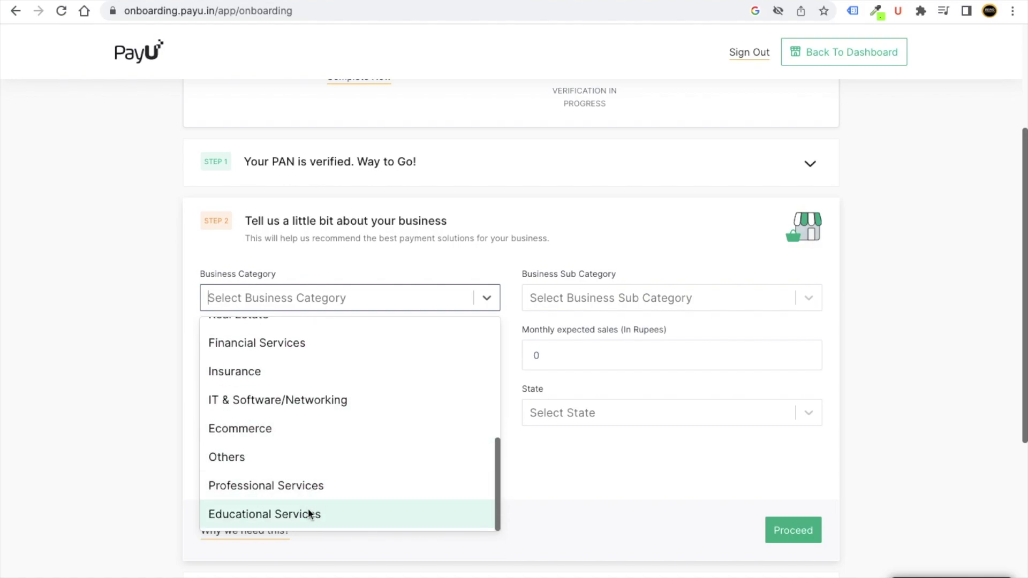
click(301, 512)
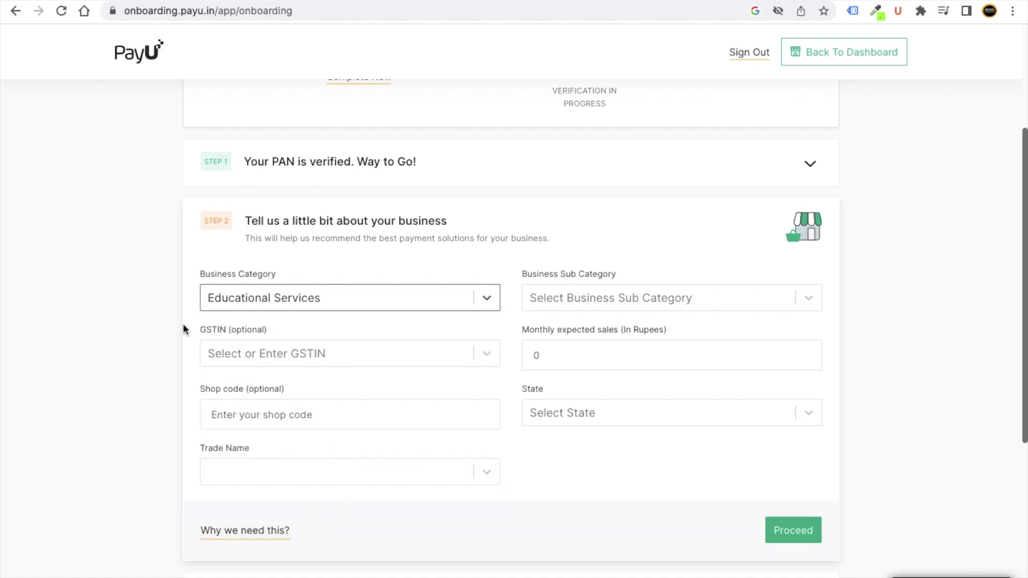
click(551, 302)
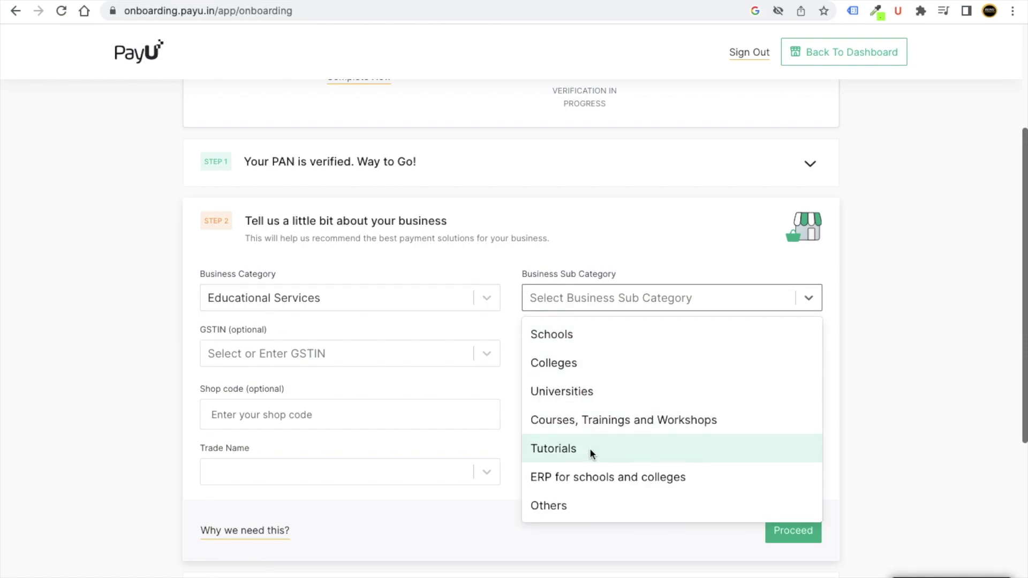
click(602, 426)
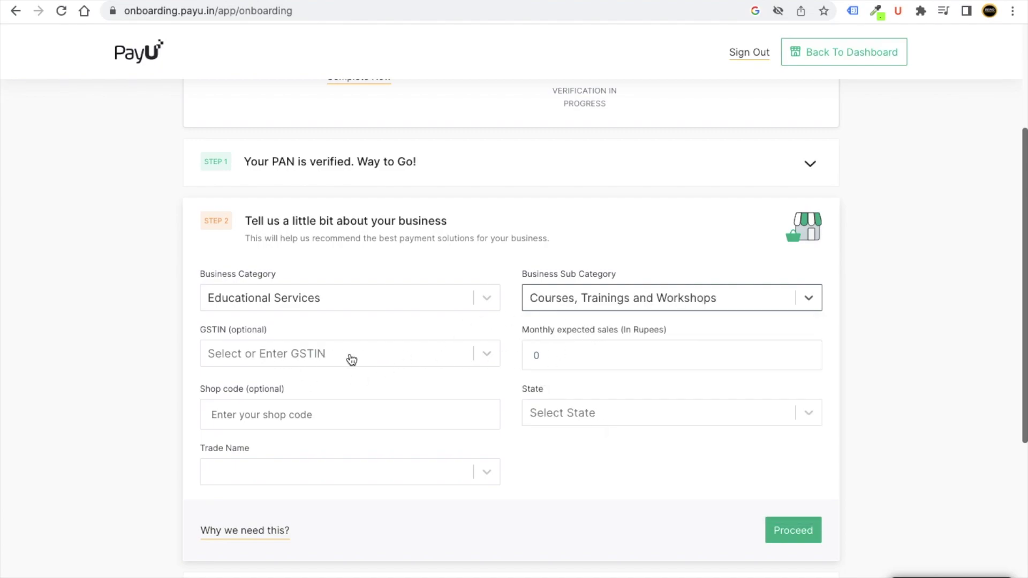
click(562, 361)
text(3)
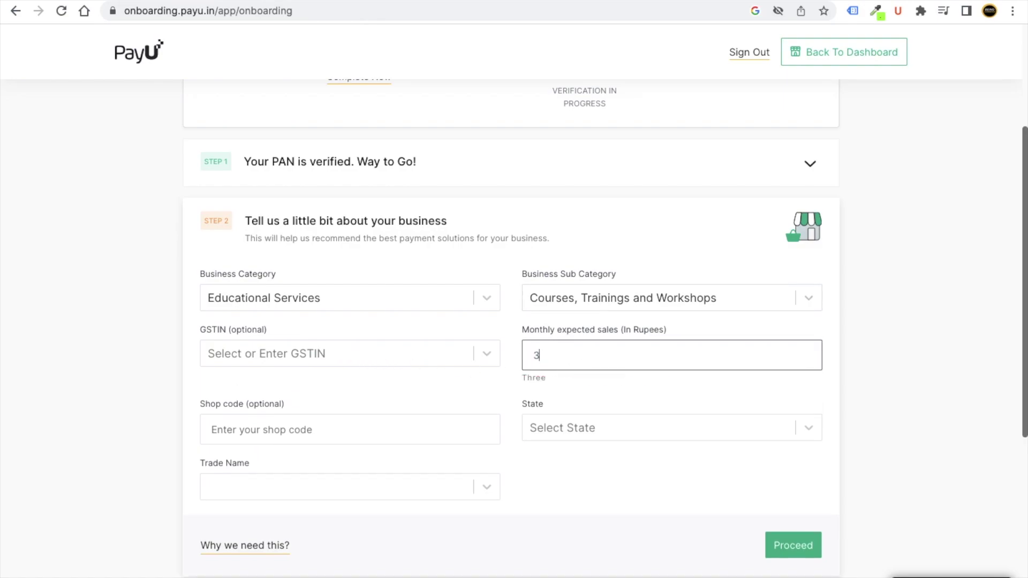
text(0000)
click(183, 382)
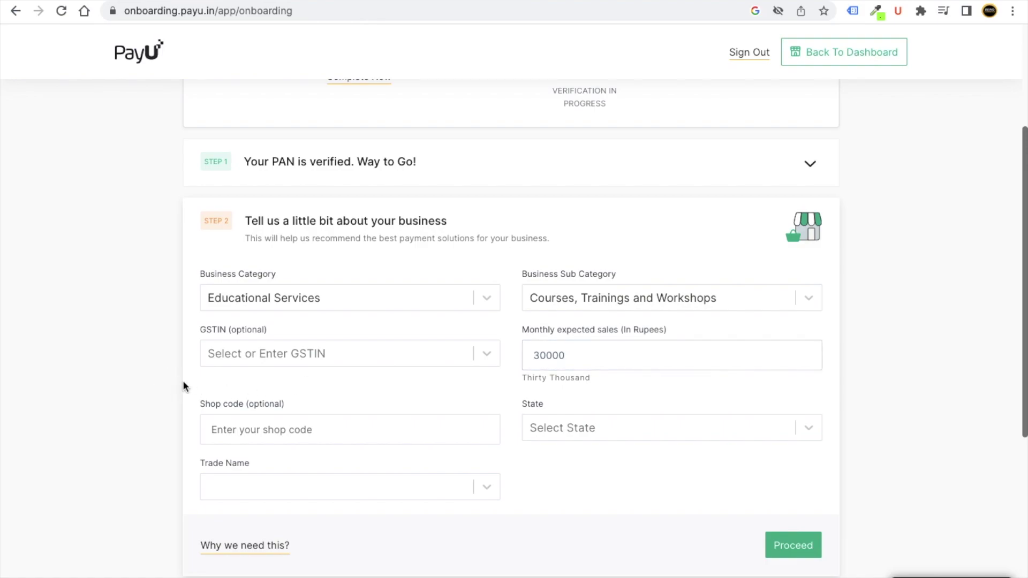
Set the business state to Others.
click(567, 442)
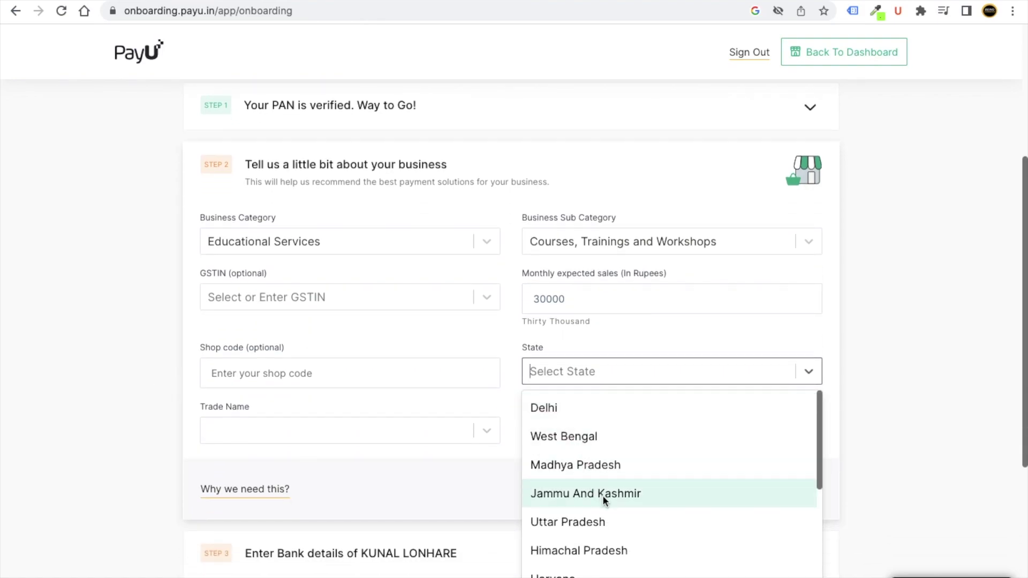
text(CHA)
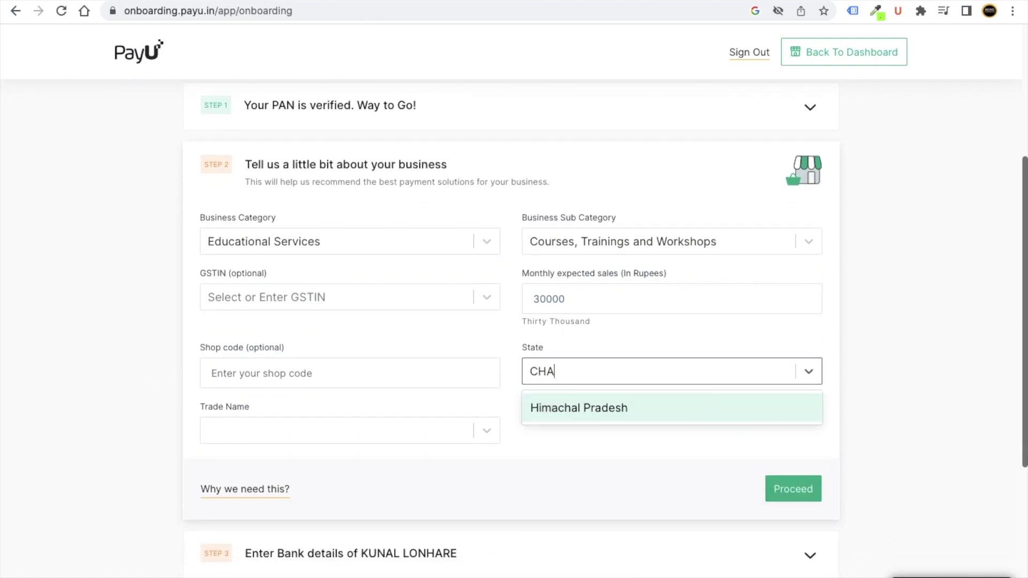
key(BackSpace)
key(BackSpace)
key(BackSpace)
scroll(616, 482, down, 4)
scroll(598, 495, up, 1)
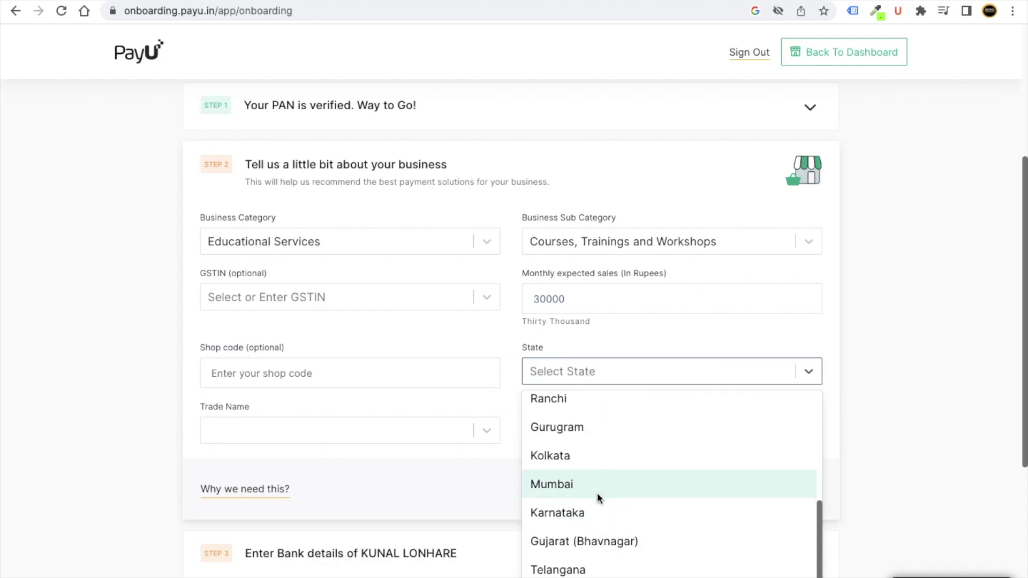
scroll(596, 492, up, 4)
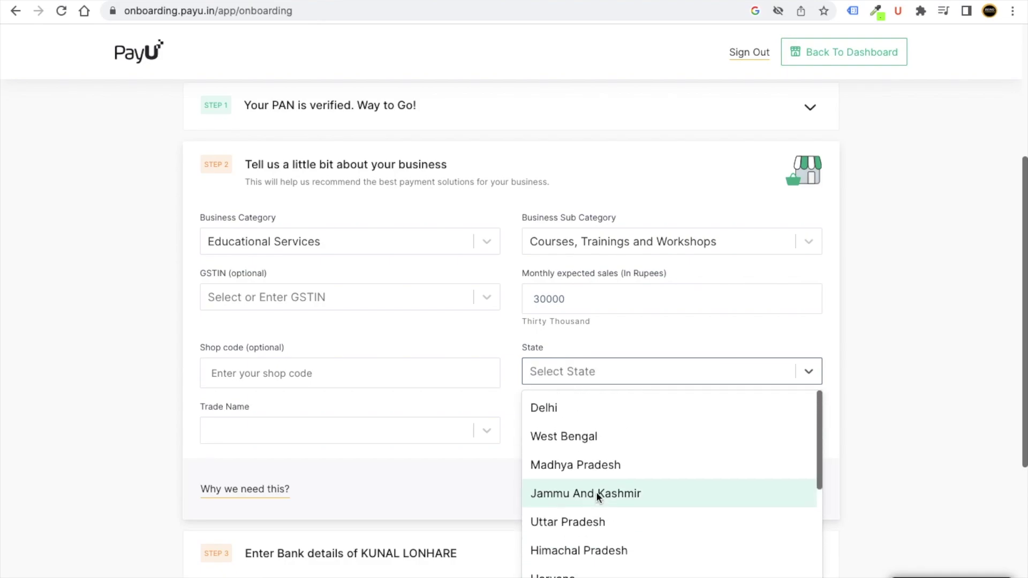
scroll(596, 491, down, 5)
click(587, 576)
click(609, 444)
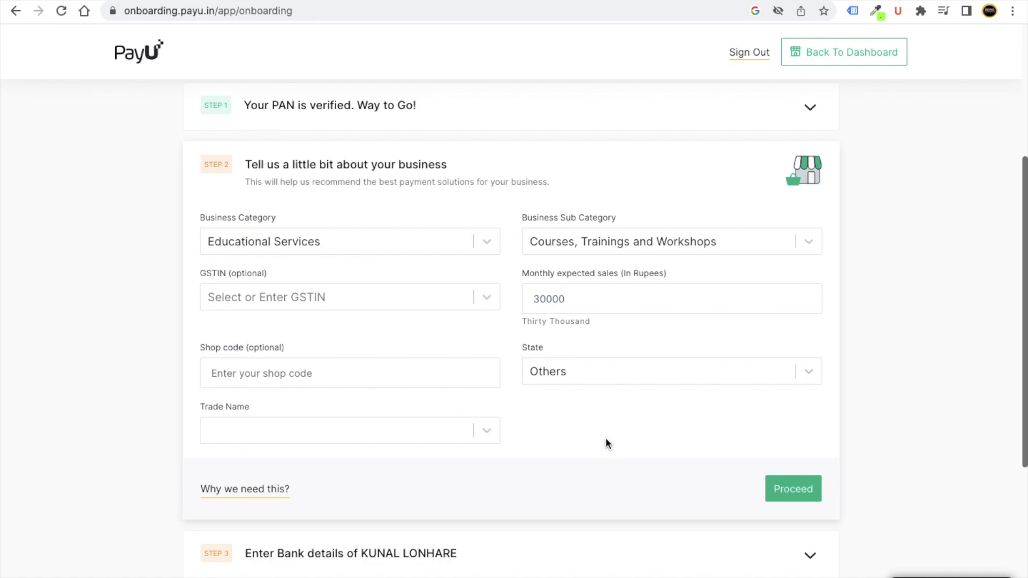
Pick the trade name, submit the business details, and paste the bank's IFSC code.
click(255, 431)
click(259, 465)
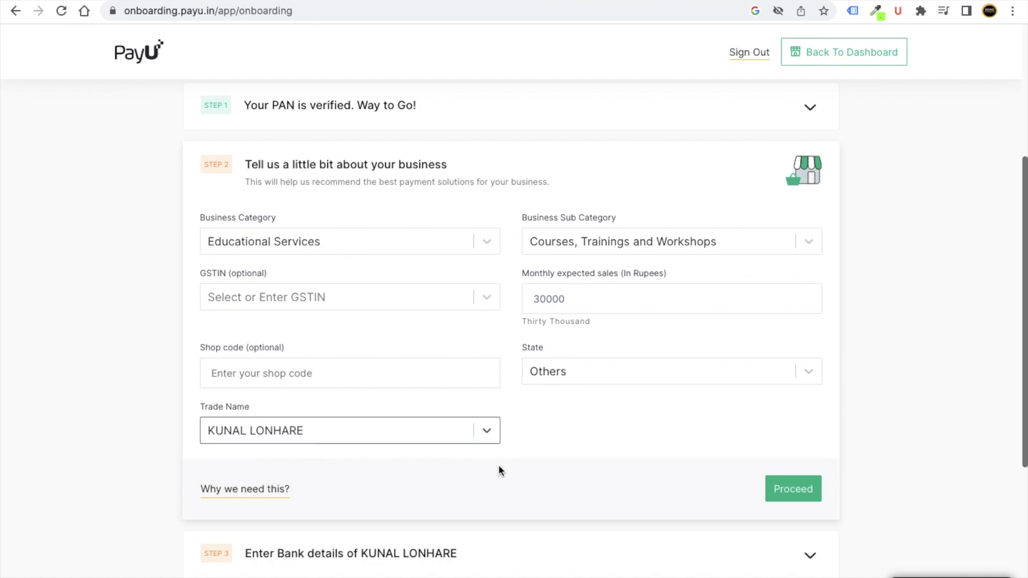
scroll(589, 483, down, 1)
click(792, 462)
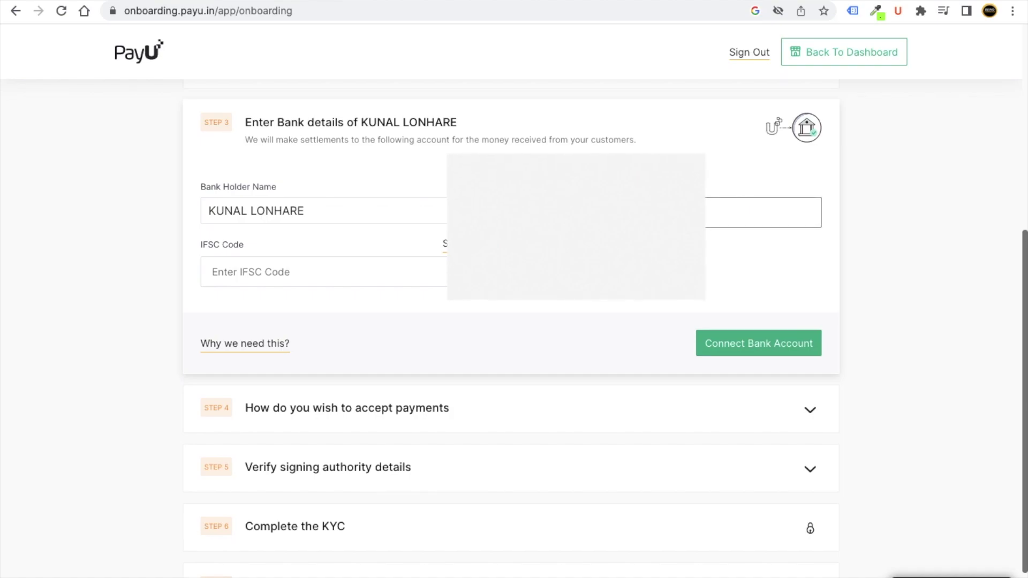
click(318, 287)
text(BARB0BHILAI)
Connect the bank account, confirm signing authority, and upload the PAN card image.
click(731, 370)
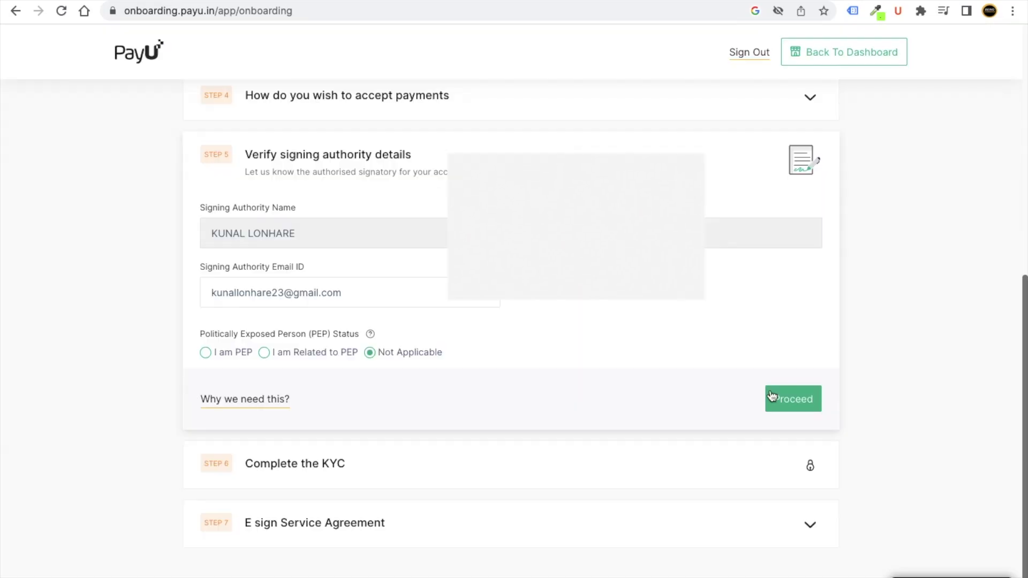
click(785, 397)
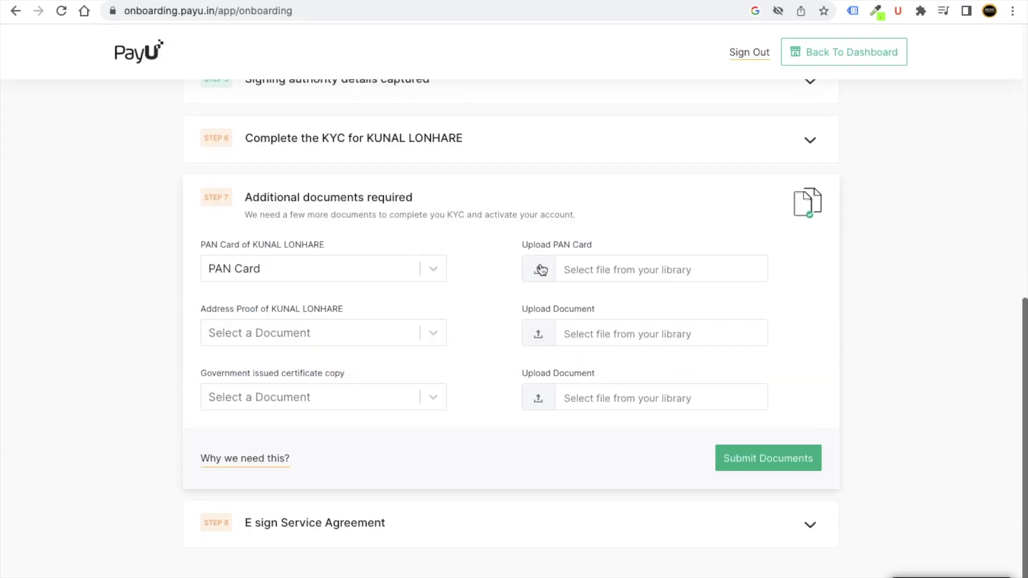
click(541, 270)
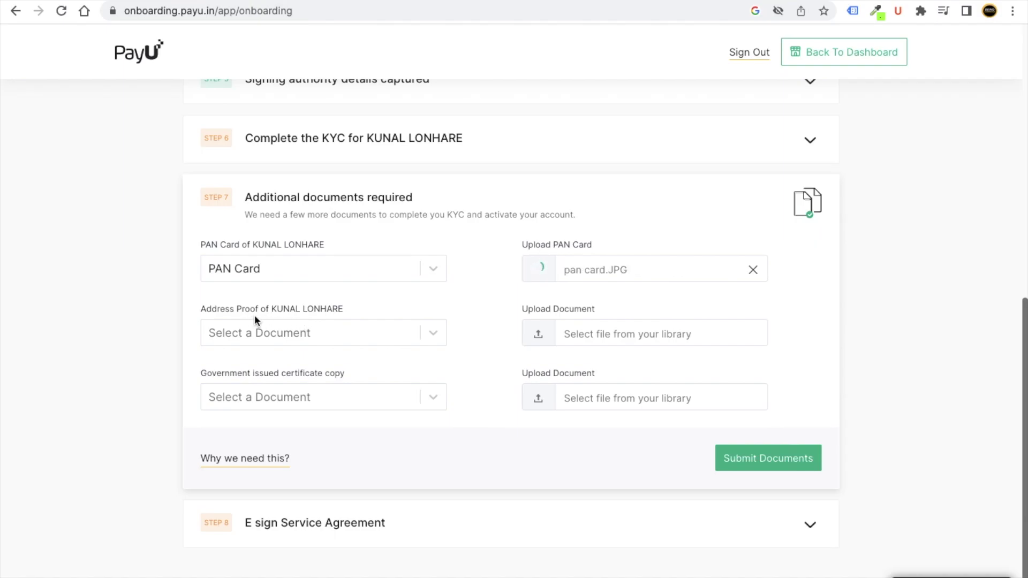
Upload a Driving Licence address proof issued 18/07/2016 and expiring 17/07/2036.
click(404, 341)
click(323, 455)
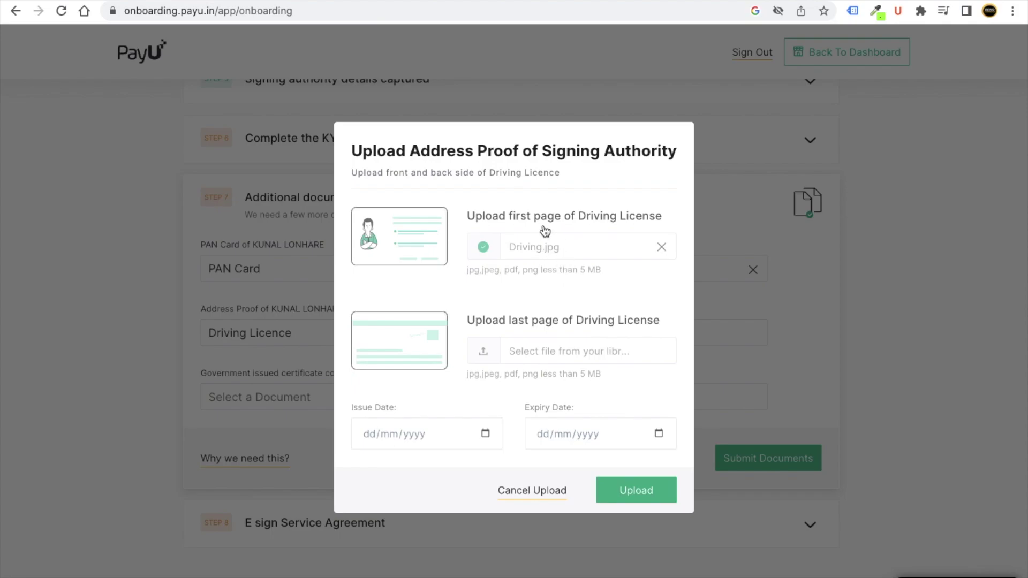
click(544, 235)
click(416, 432)
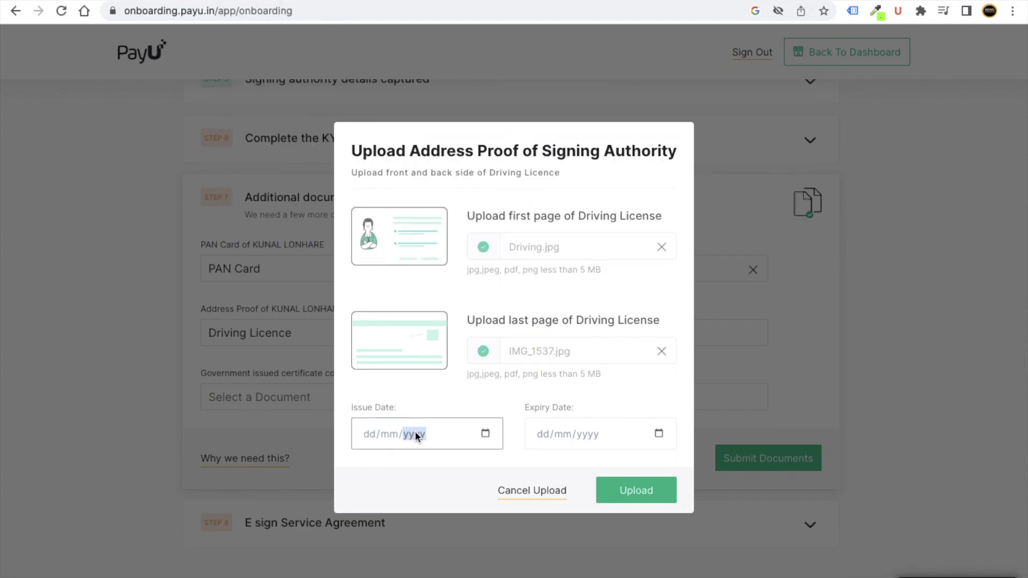
click(369, 434)
text(18072016)
click(552, 435)
text(17/mm/yyyy)
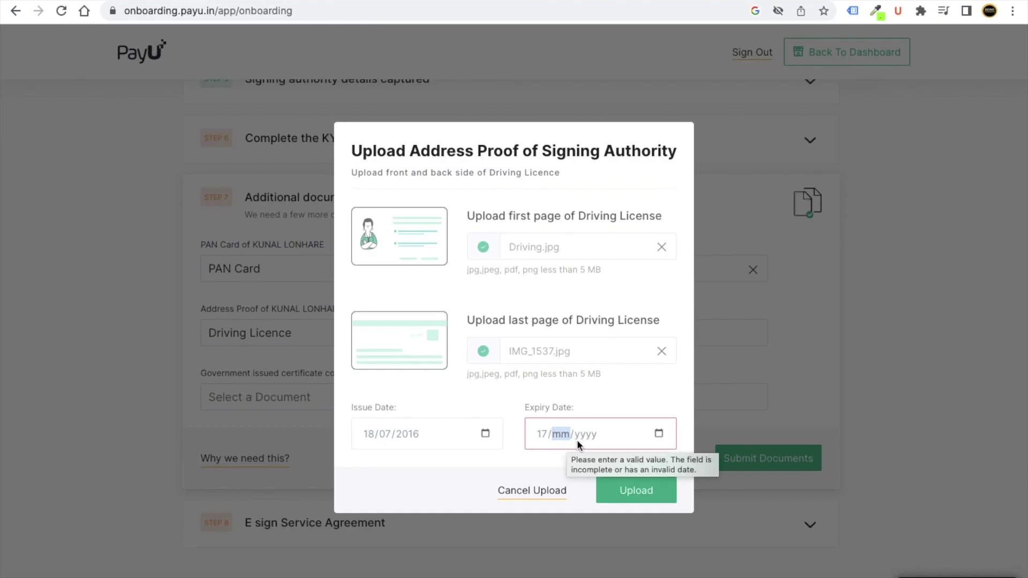
text(072036)
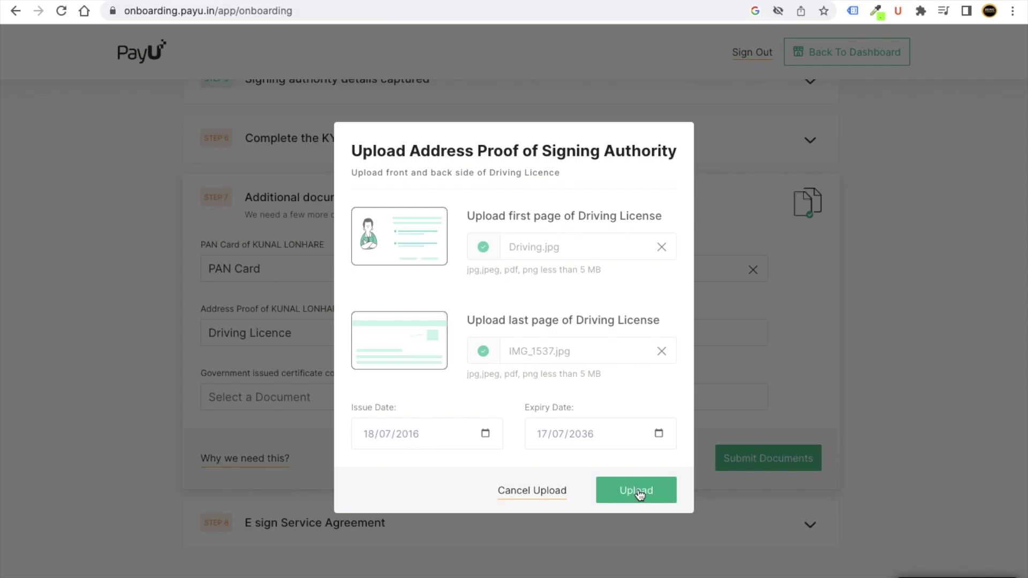
click(640, 494)
click(426, 409)
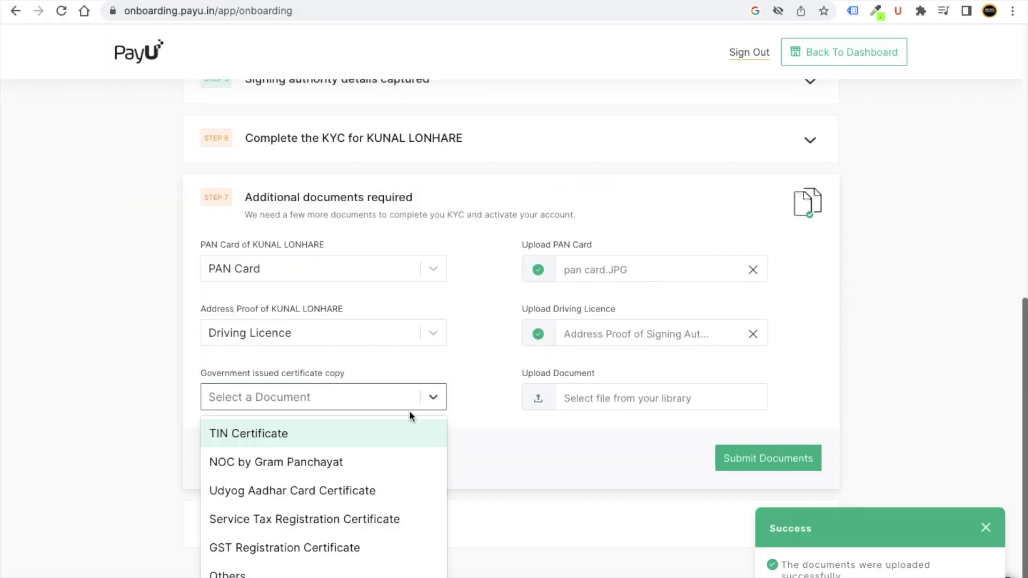
Upload the government certificate as type Others and submit the KYC documents.
click(370, 573)
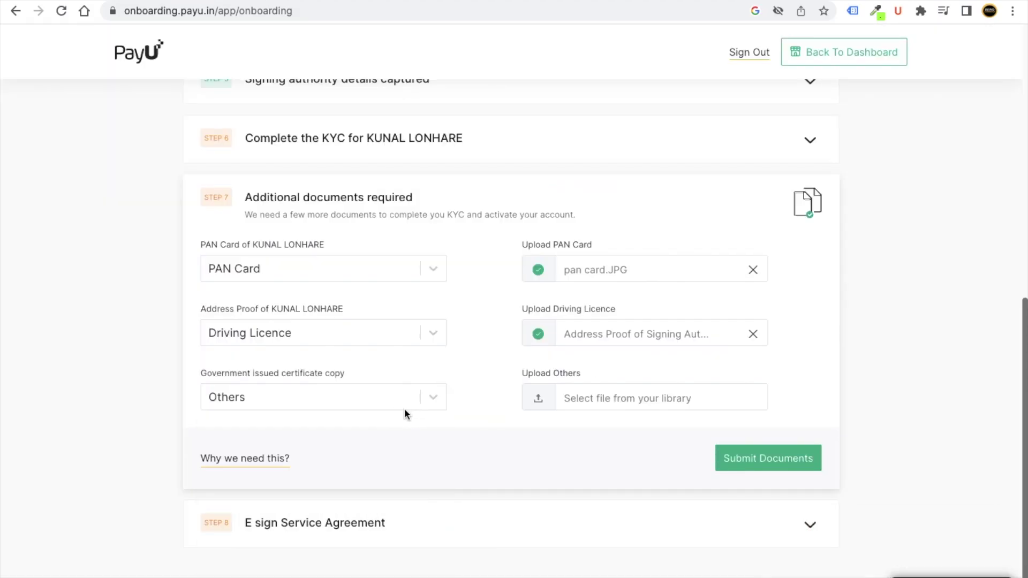
click(537, 401)
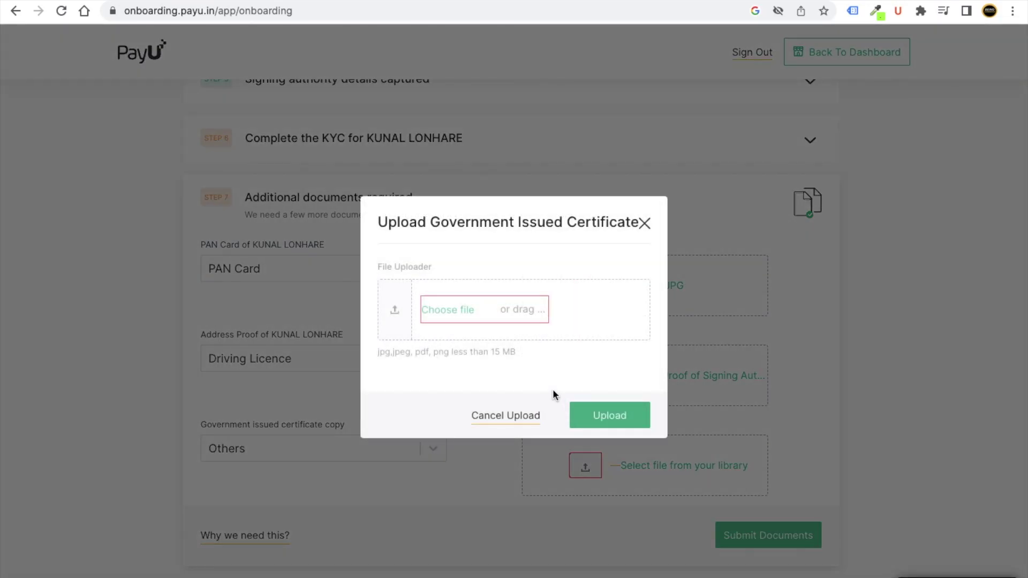
click(474, 313)
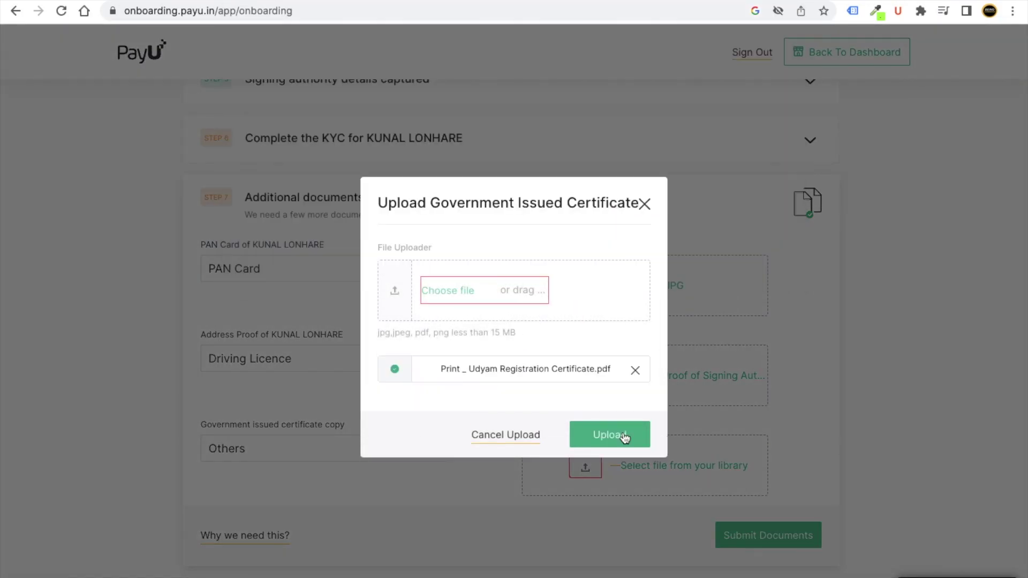
click(621, 433)
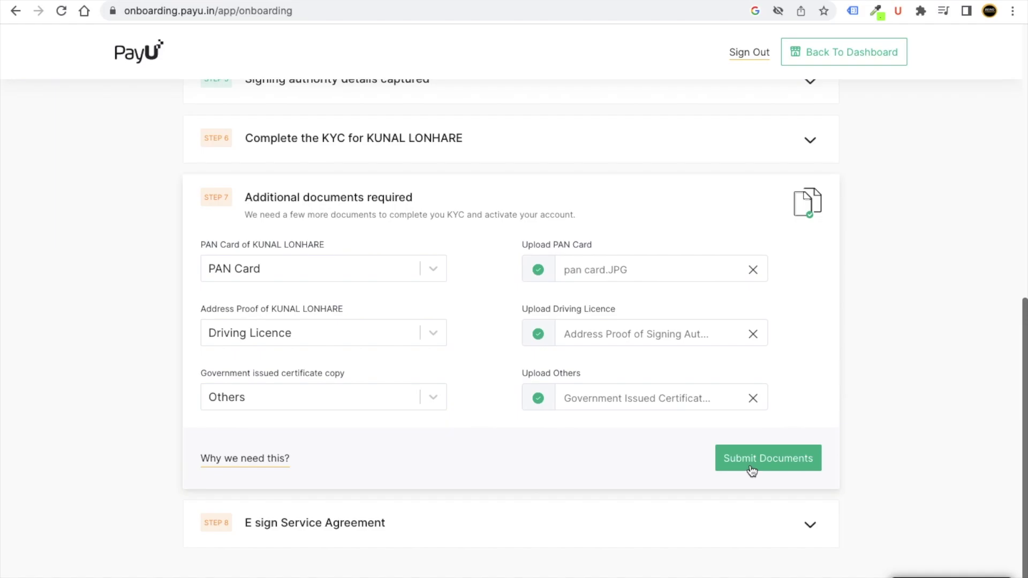
click(635, 458)
click(776, 520)
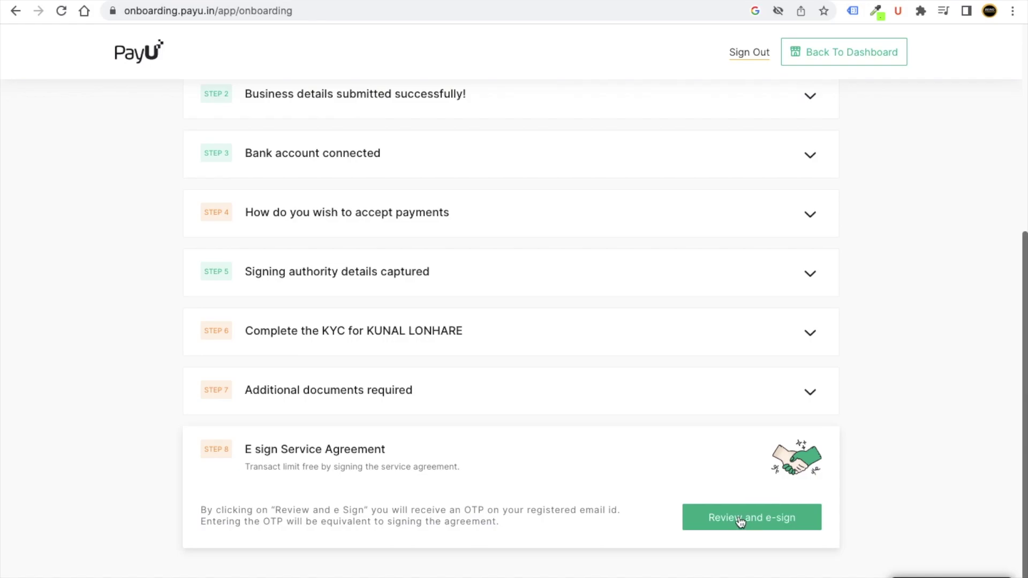
Review the App/Website and KYC verification-in-progress statuses, then return to the dashboard.
scroll(741, 521, up, 6)
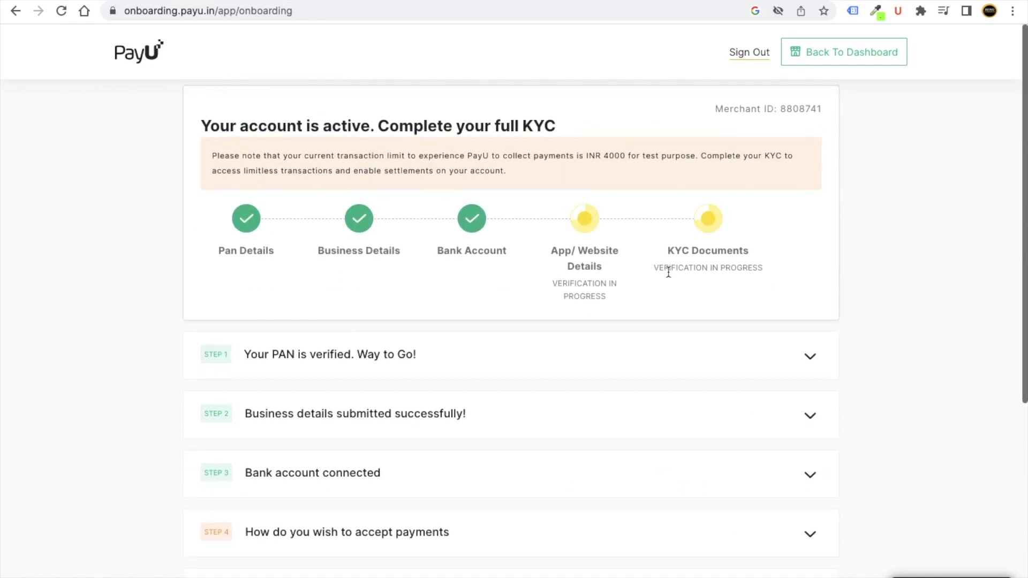
triple_click(619, 284)
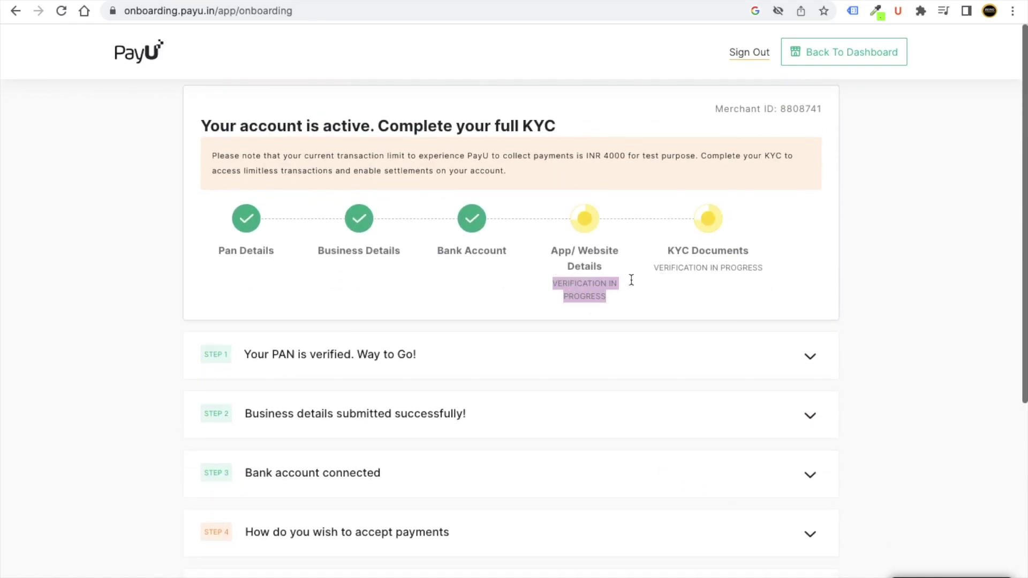
drag(668, 270, 771, 278)
click(771, 277)
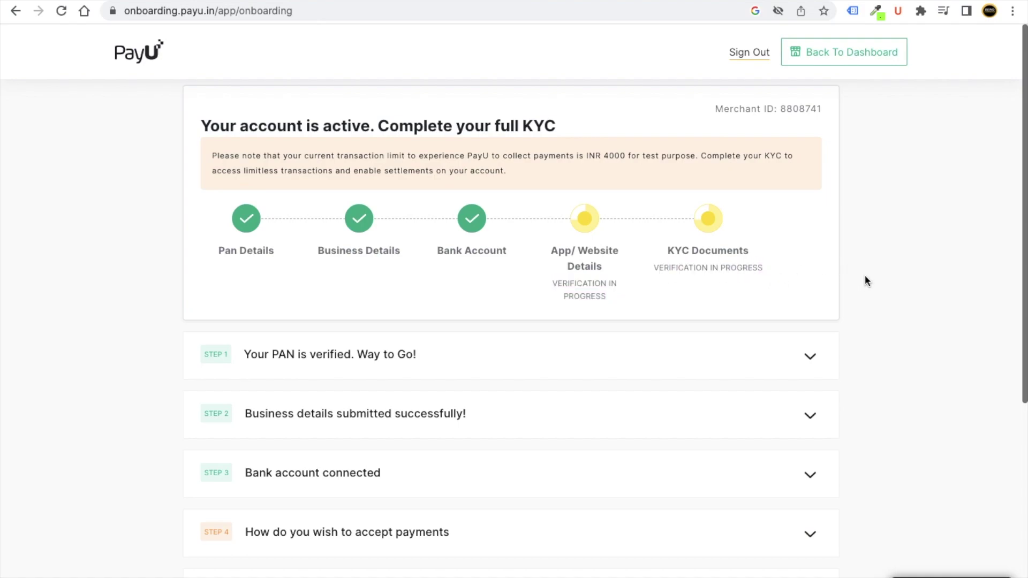
click(848, 62)
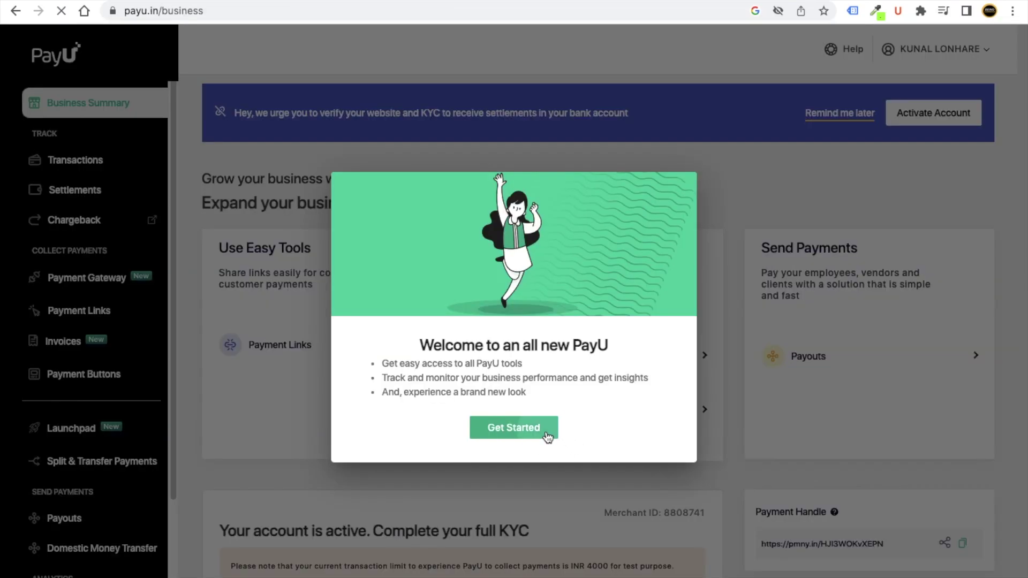
Dismiss the welcome and quick navigation popups, then show Payment Gateway's Plugins Integration list.
click(547, 438)
click(421, 49)
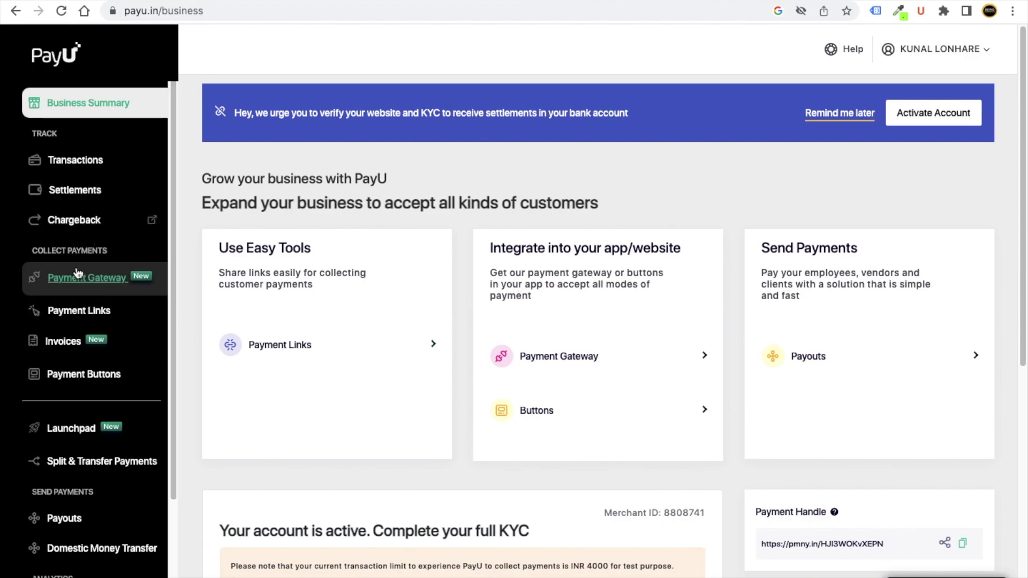
click(92, 290)
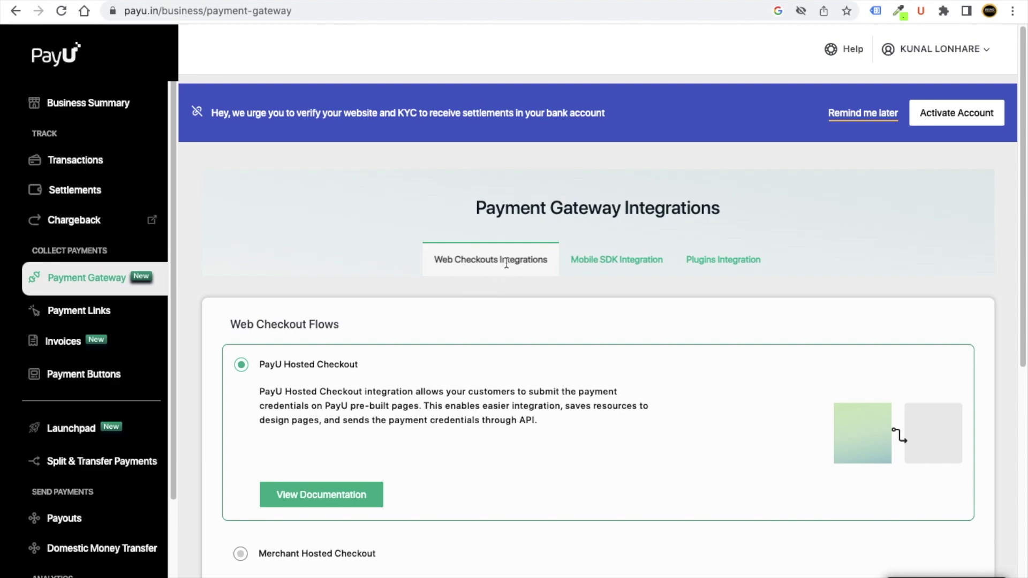
click(713, 262)
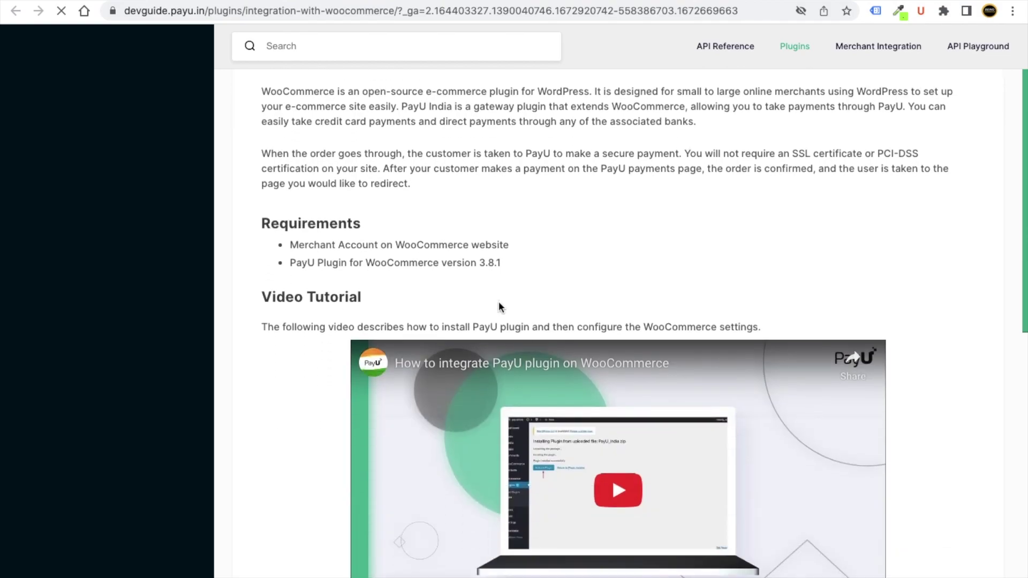
scroll(499, 302, down, 5)
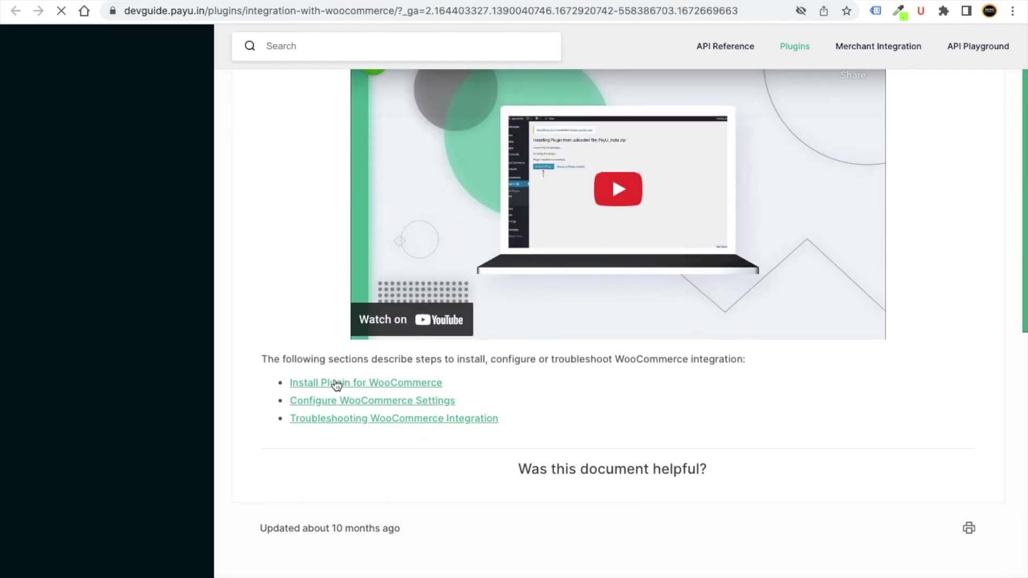
Follow the Install Plugin for WooCommerce guide to the PayU plugin's Dropbox download page.
click(344, 383)
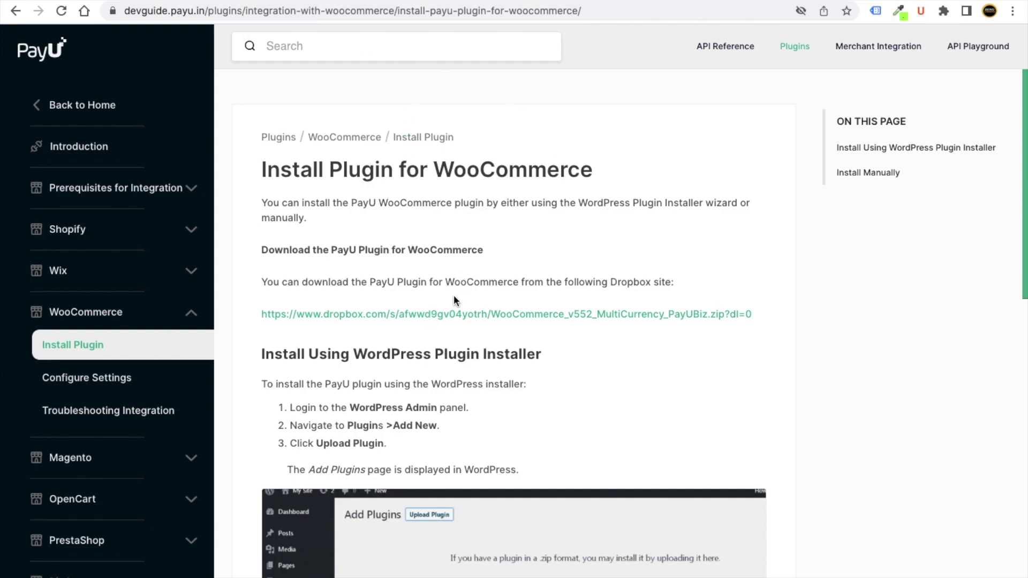
click(465, 316)
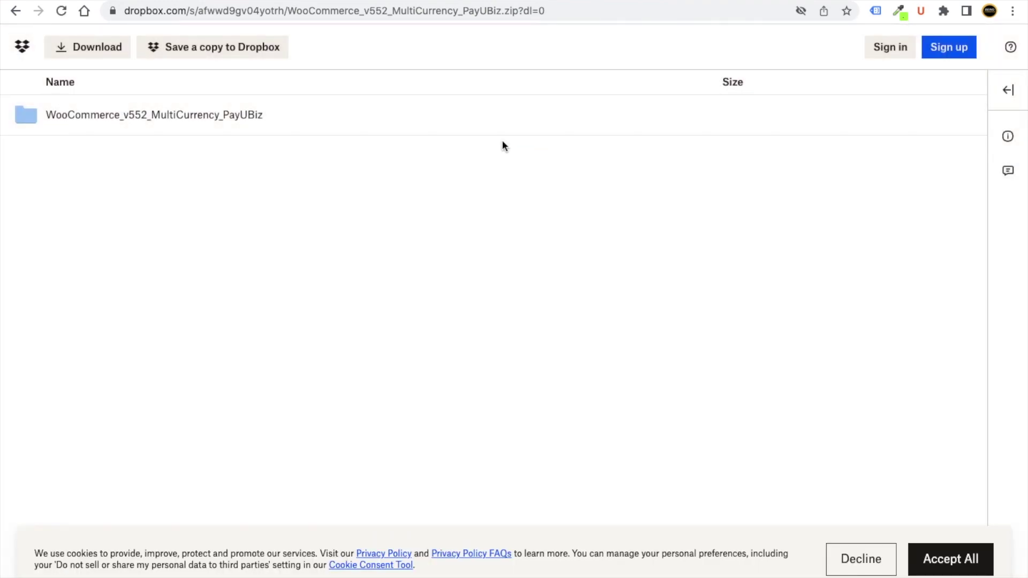
Download WooCommerce_v552_MultiCurrency_PayUBiz.zip from the Dropbox page.
click(89, 47)
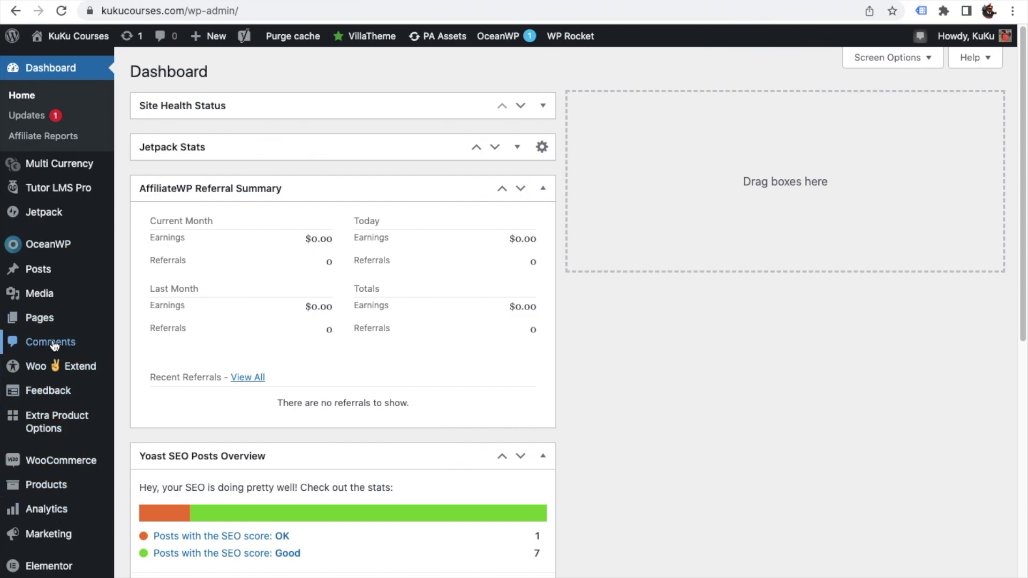
Upload and install WooCommerce_v552_MultiCurrency_PayUBiz.zip through Plugins > Add New > Upload Plugin.
scroll(49, 345, down, 5)
scroll(48, 351, down, 3)
mouse_move(43, 276)
click(137, 296)
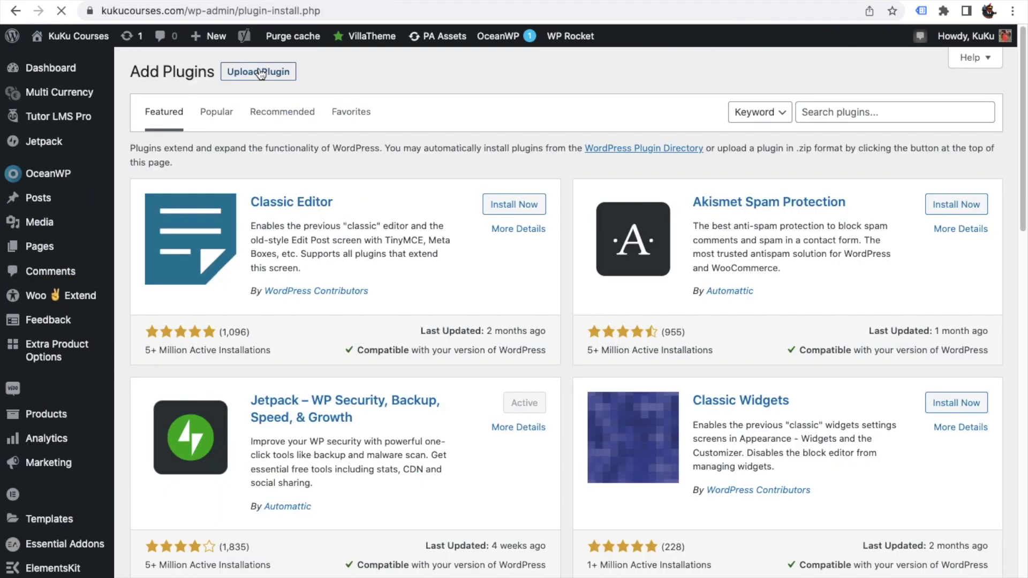
click(263, 74)
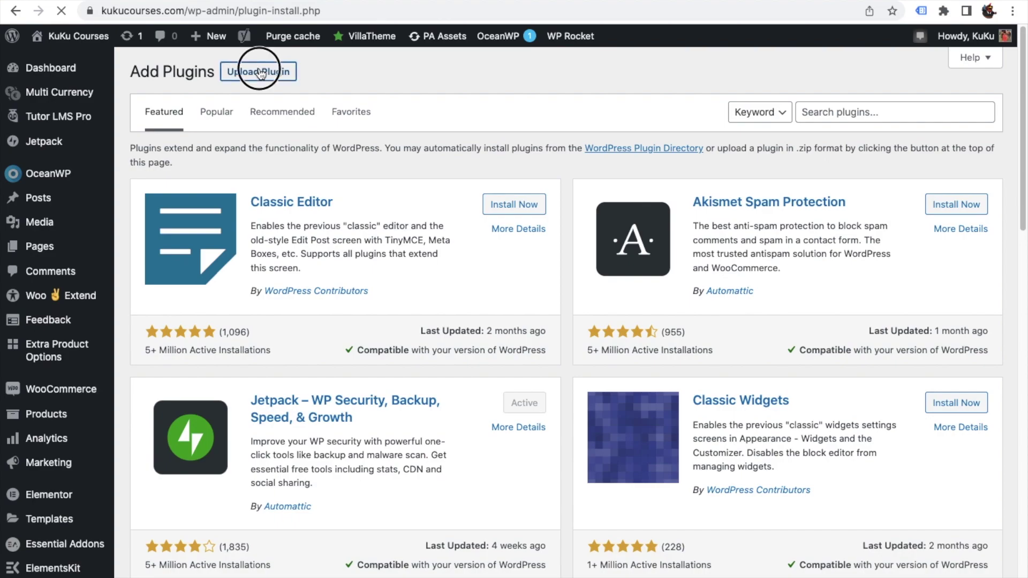
click(443, 201)
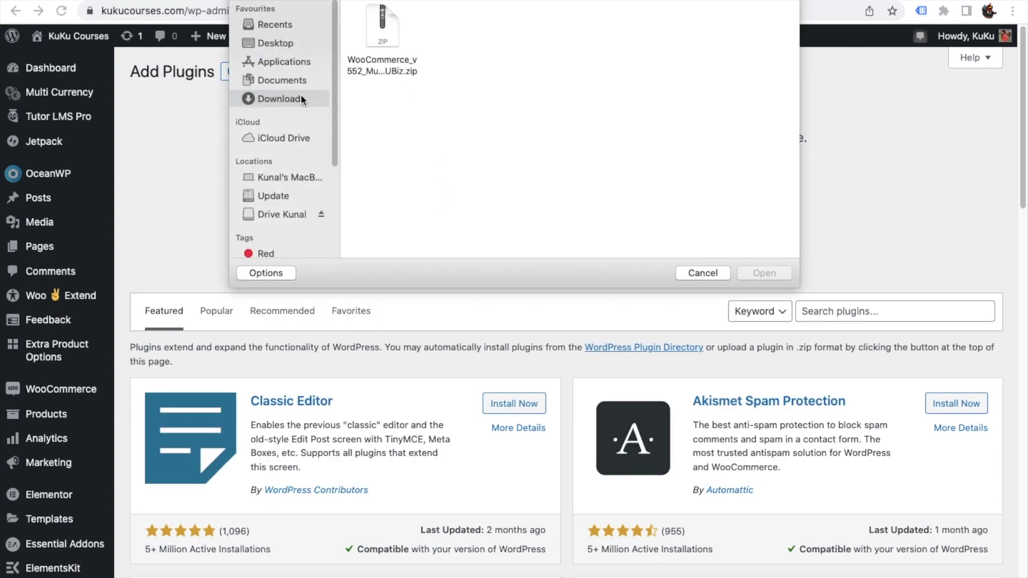
double_click(369, 35)
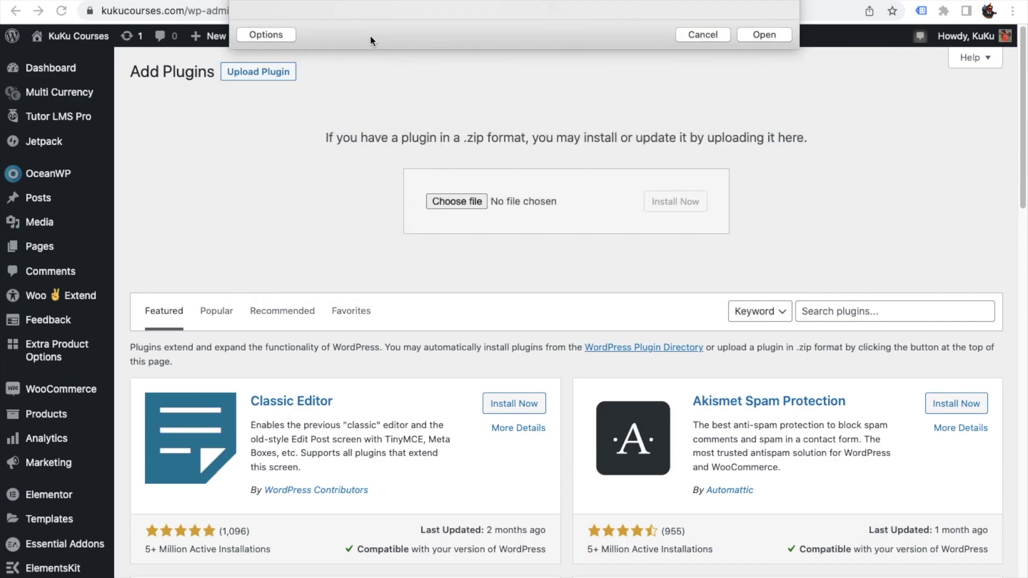
click(674, 202)
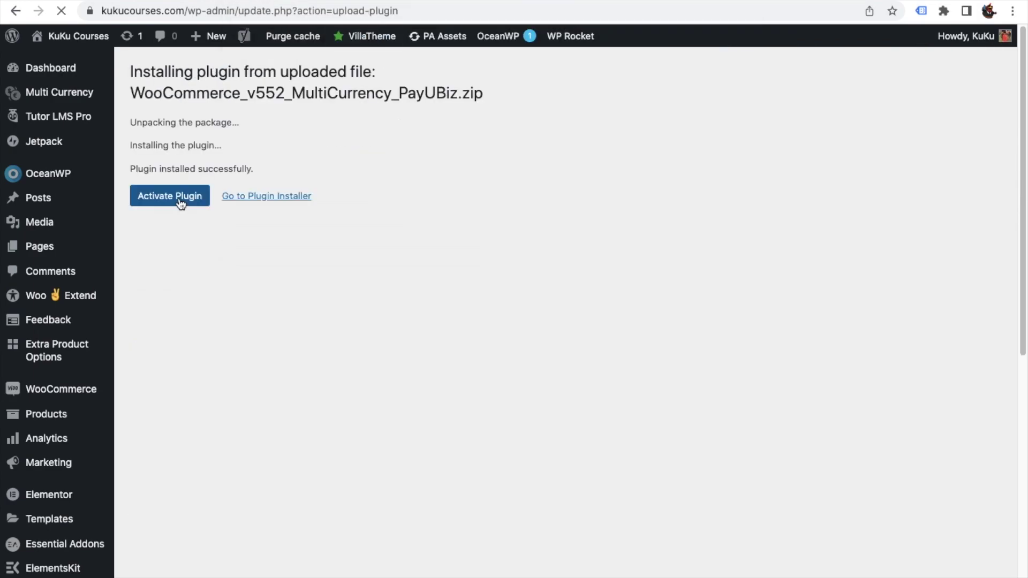
Activate the newly installed PayUBiz plugin.
click(178, 205)
click(175, 206)
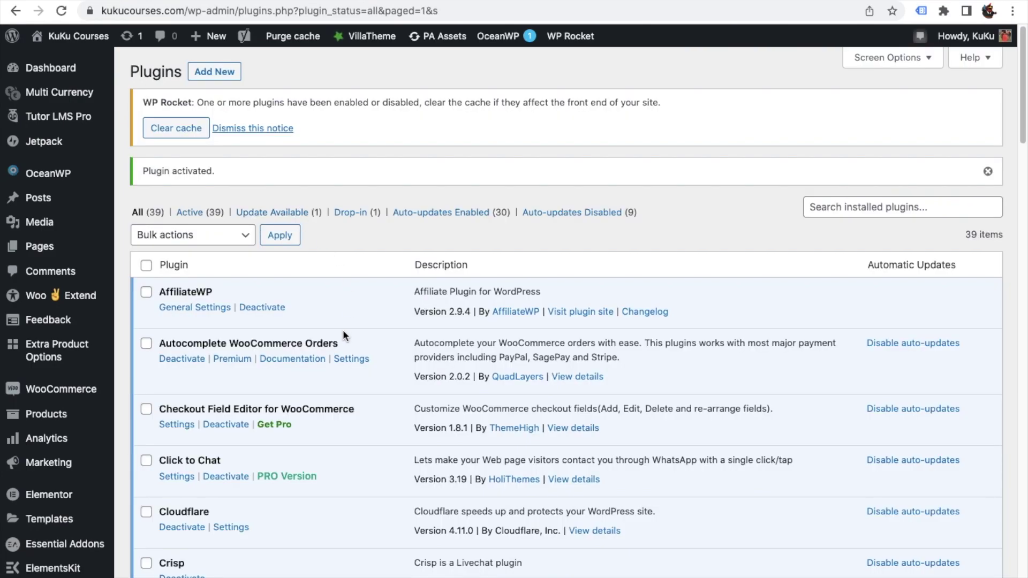
scroll(340, 328, down, 10)
scroll(337, 328, up, 10)
Turn on PayUBiz in WooCommerce > Settings > Payments.
mouse_move(74, 393)
click(147, 490)
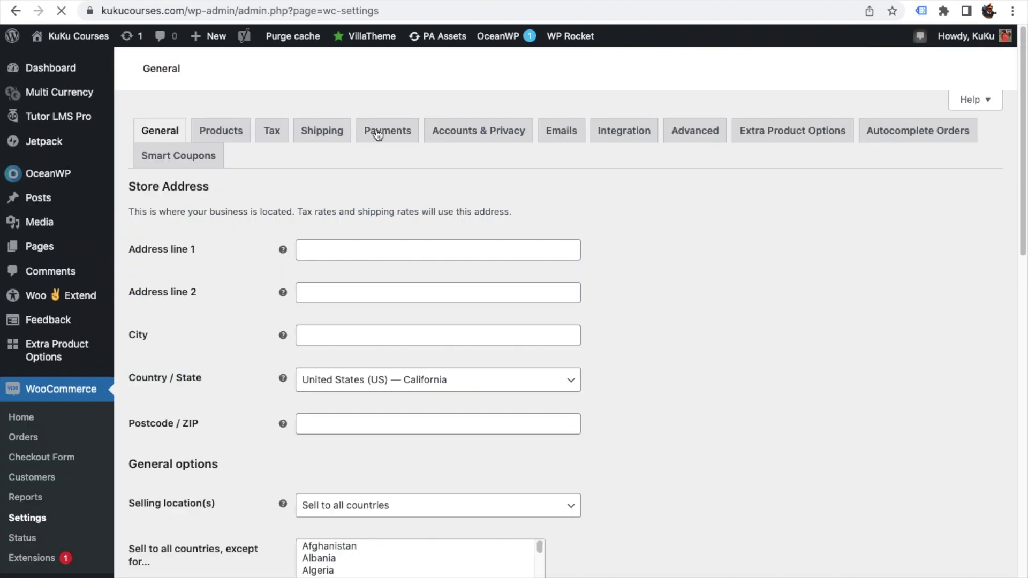
click(378, 135)
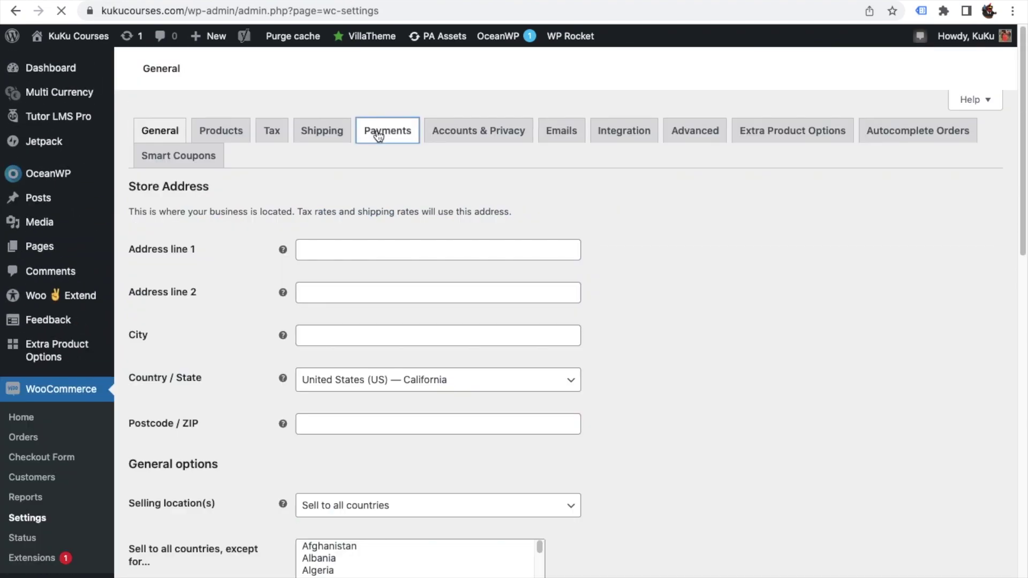
scroll(455, 324, down, 5)
scroll(503, 359, up, 2)
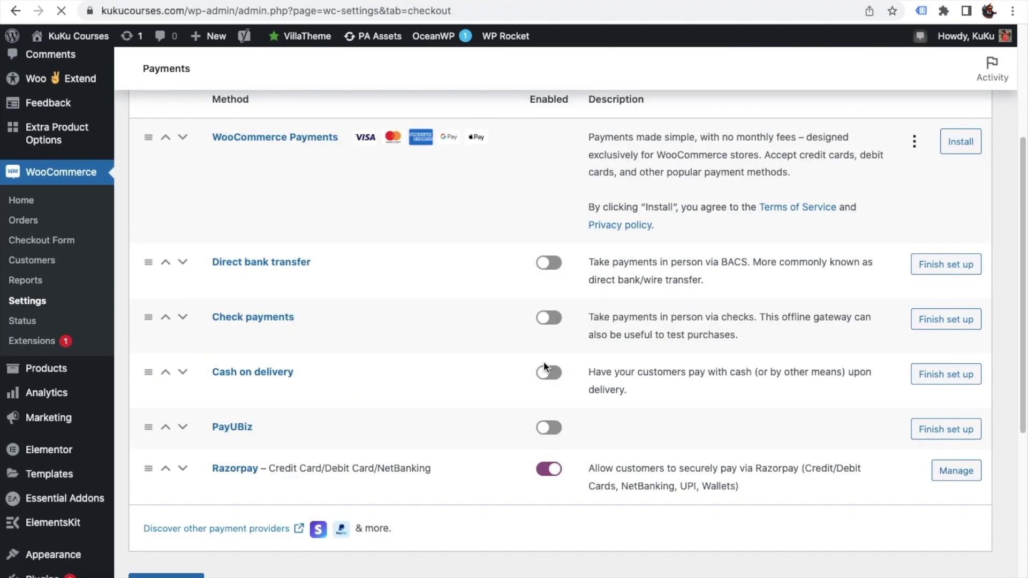
click(550, 428)
In the PayUBiz setup, set Gateway Mode to Production.
click(954, 433)
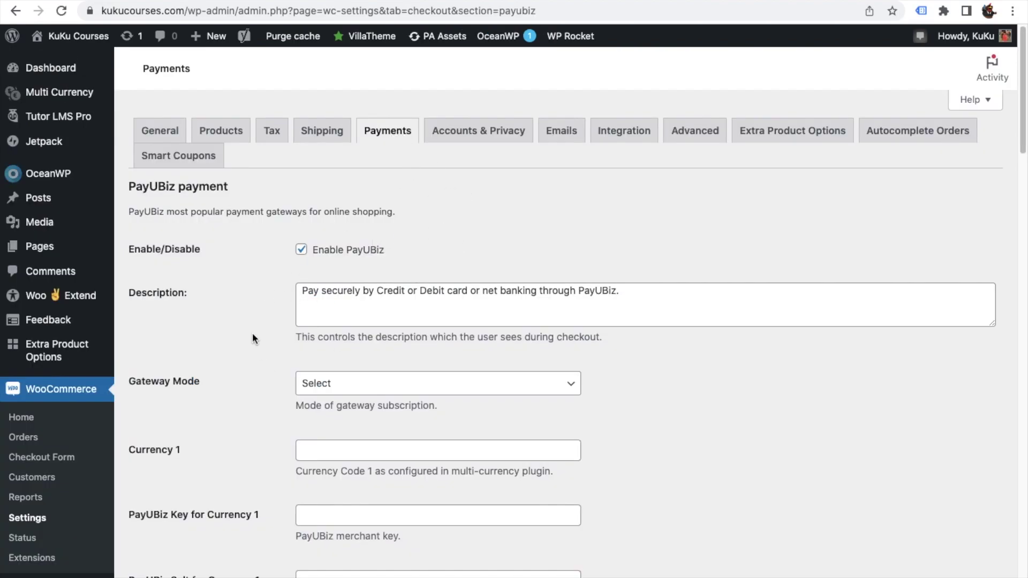
click(364, 384)
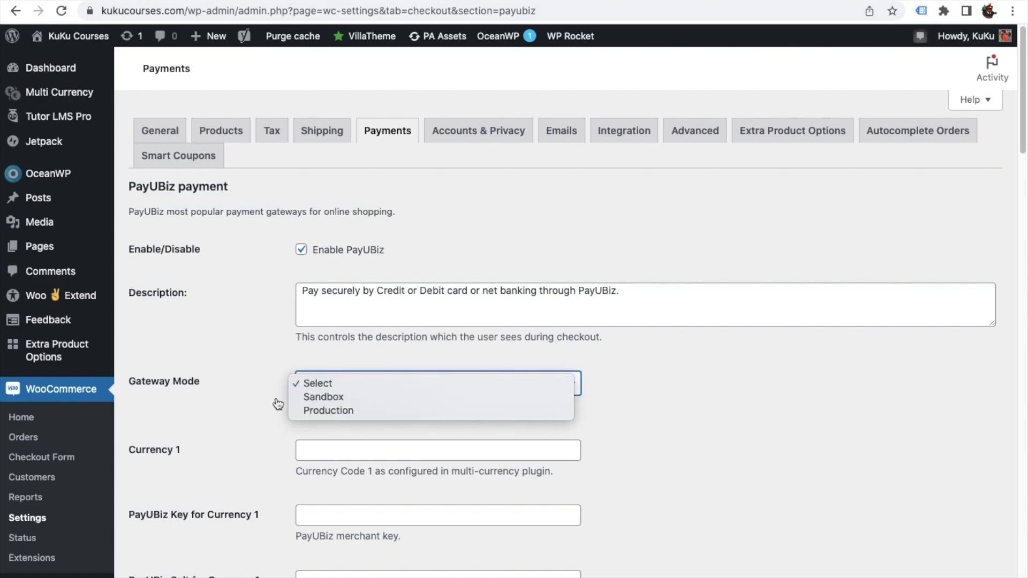
click(343, 410)
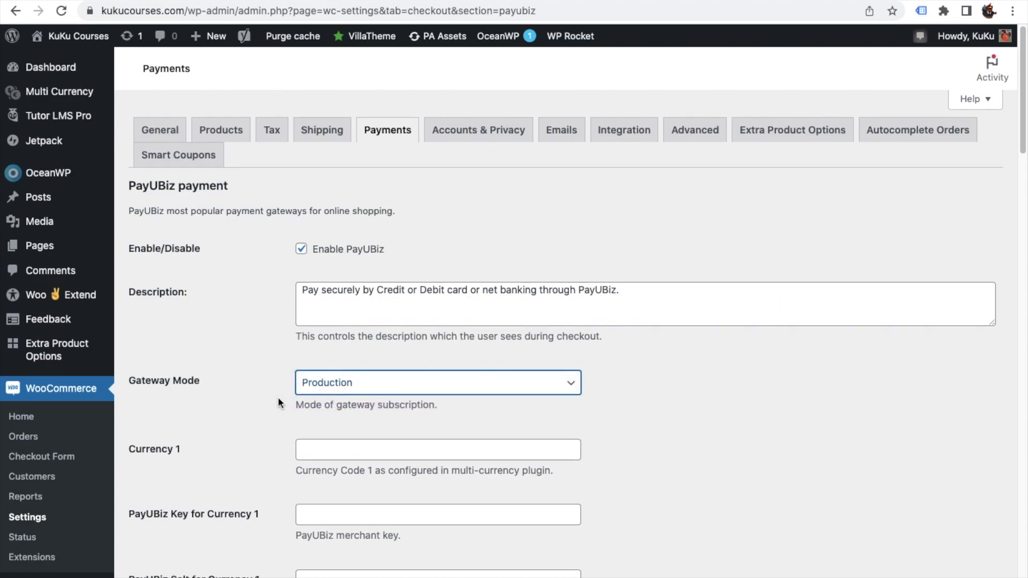
scroll(278, 397, down, 3)
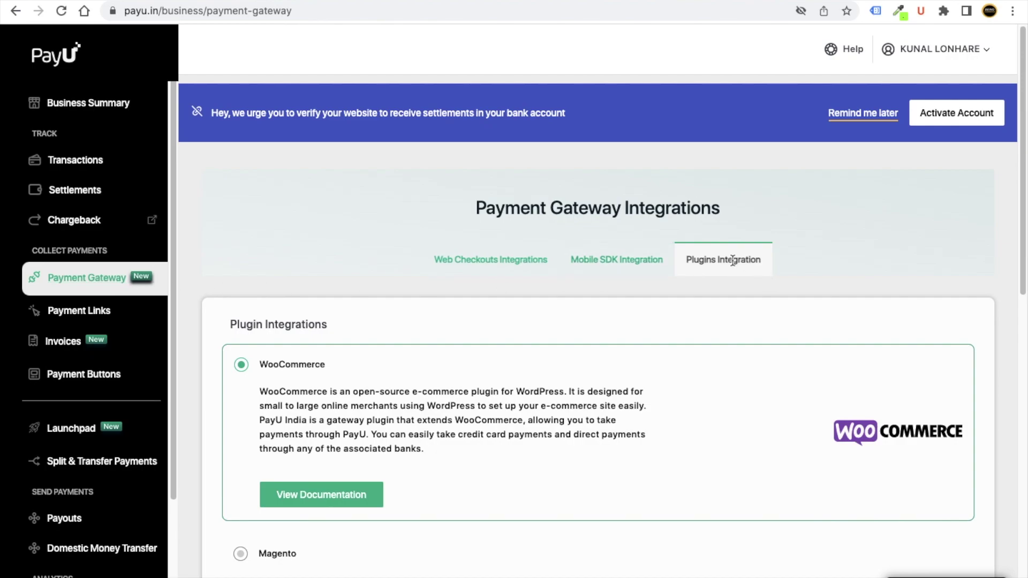
Copy the live-mode Merchant Key from PayU's Key Salt Details and return to WordPress.
scroll(717, 289, down, 12)
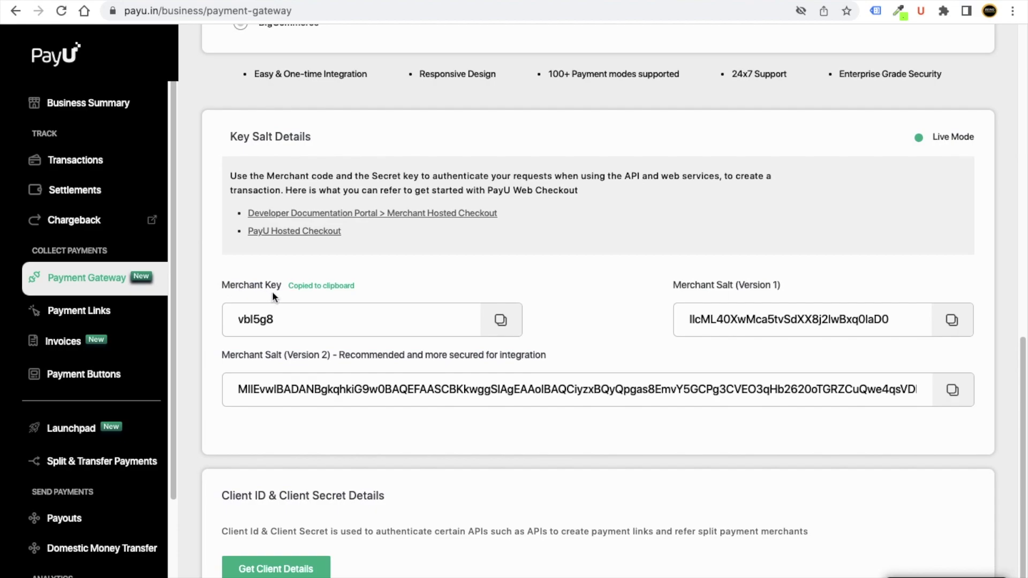
click(502, 321)
drag(304, 314, 236, 319)
right_click(272, 303)
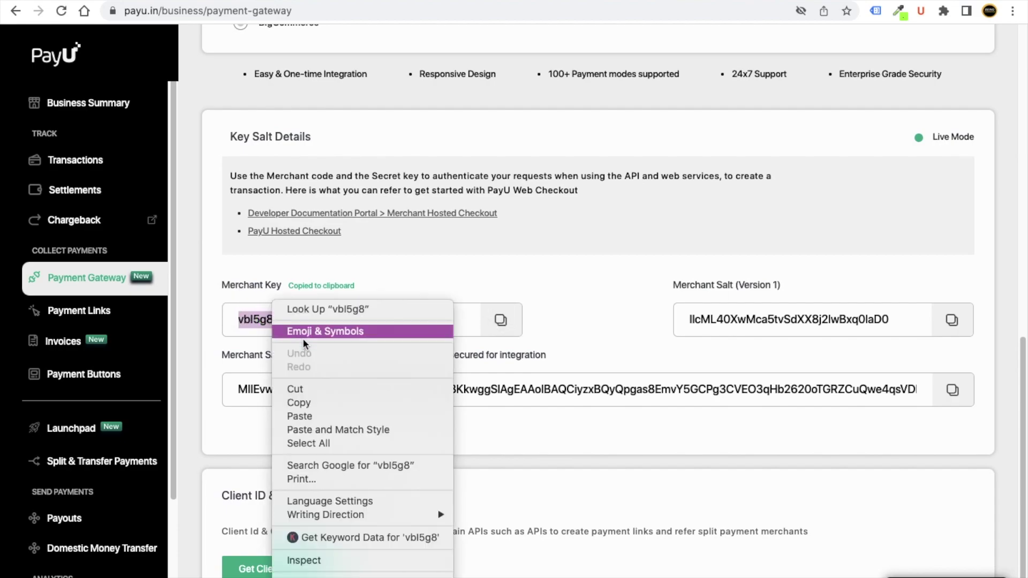
click(313, 402)
click(502, 323)
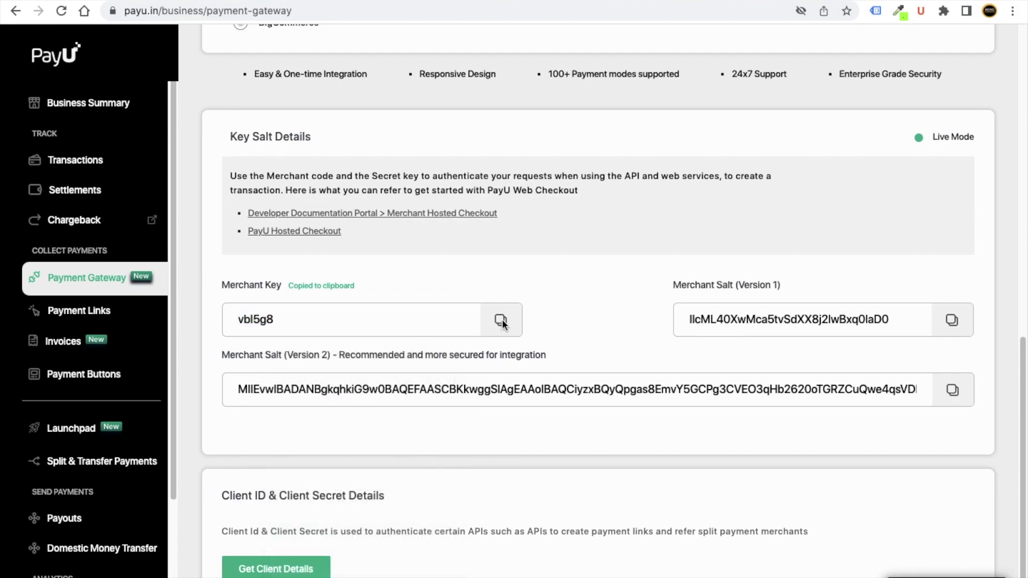
key(ctrl+Right)
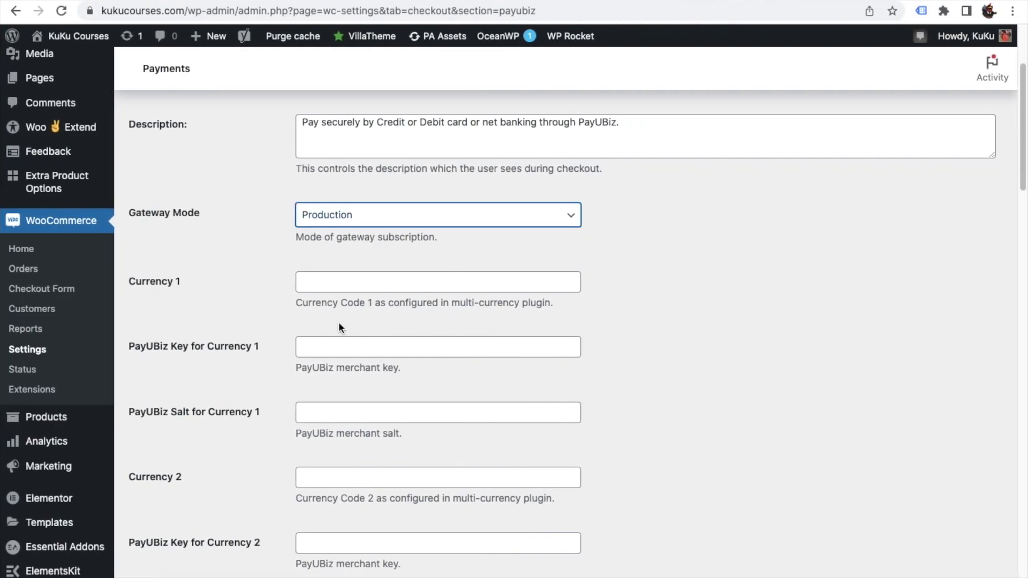
Paste the PayU merchant key and Merchant Salt (Version 1) into the Currency 1 key and salt fields.
click(334, 347)
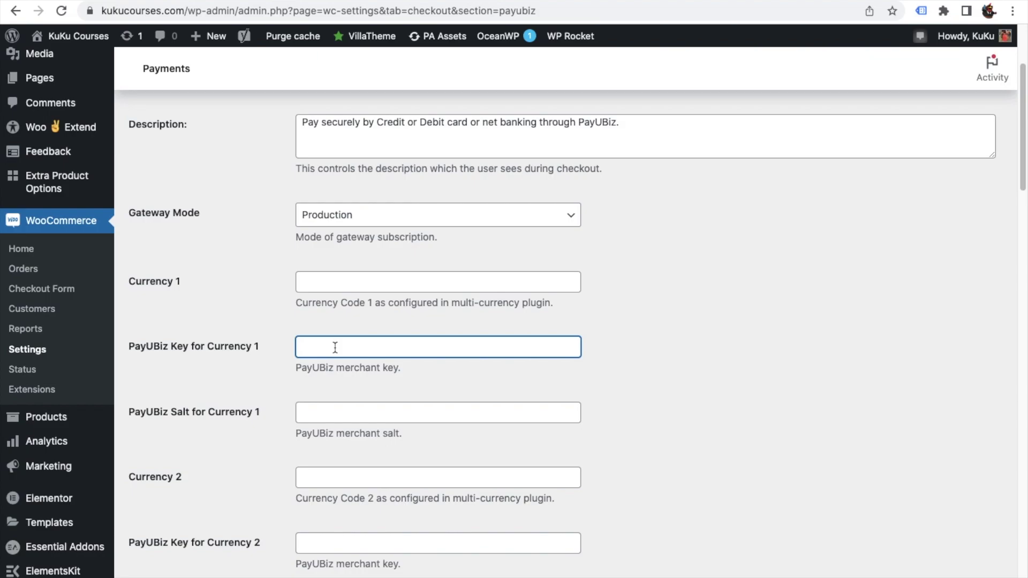
right_click(334, 348)
click(364, 436)
key(ctrl+Left)
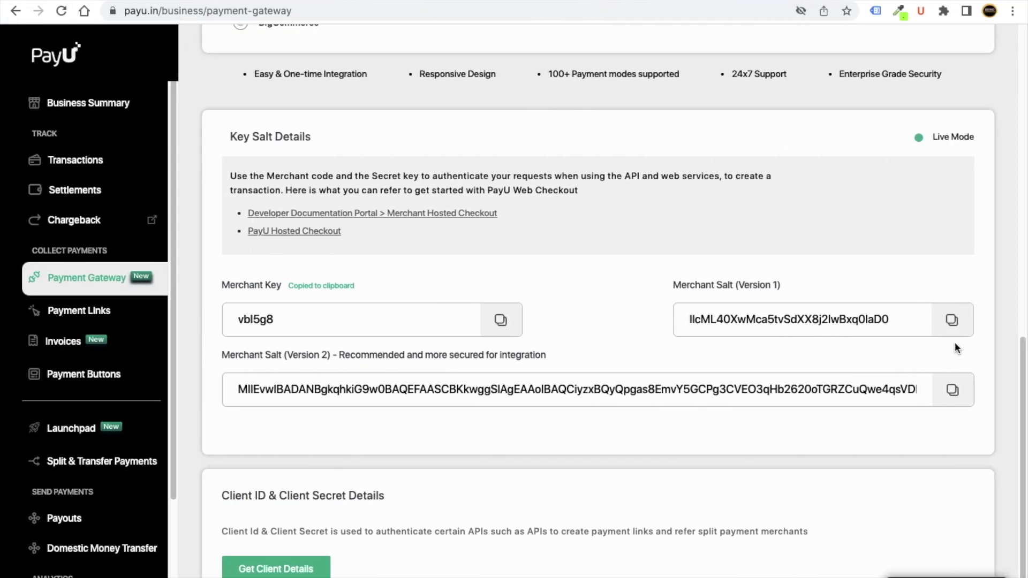
click(951, 321)
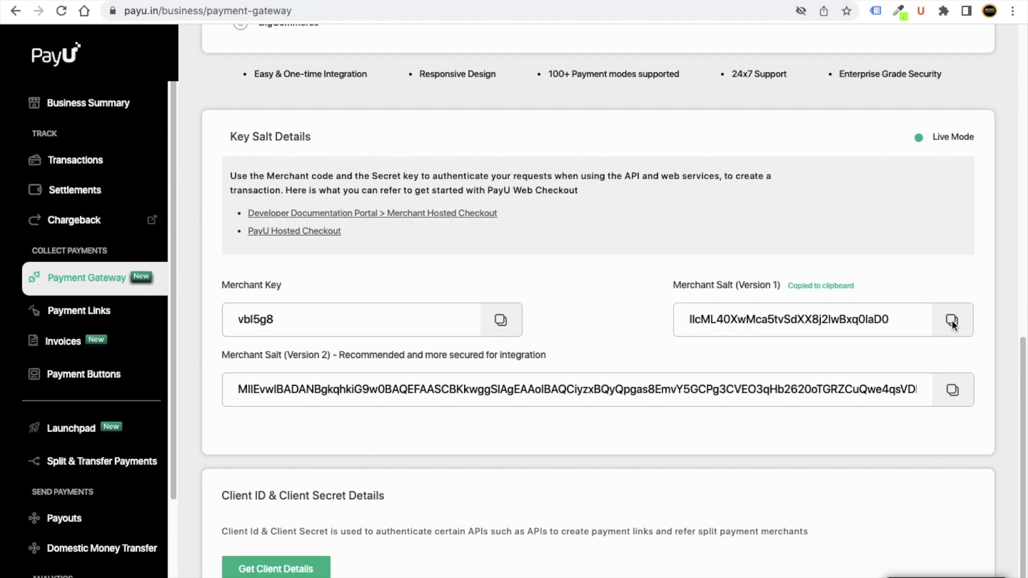
key(ctrl+Right)
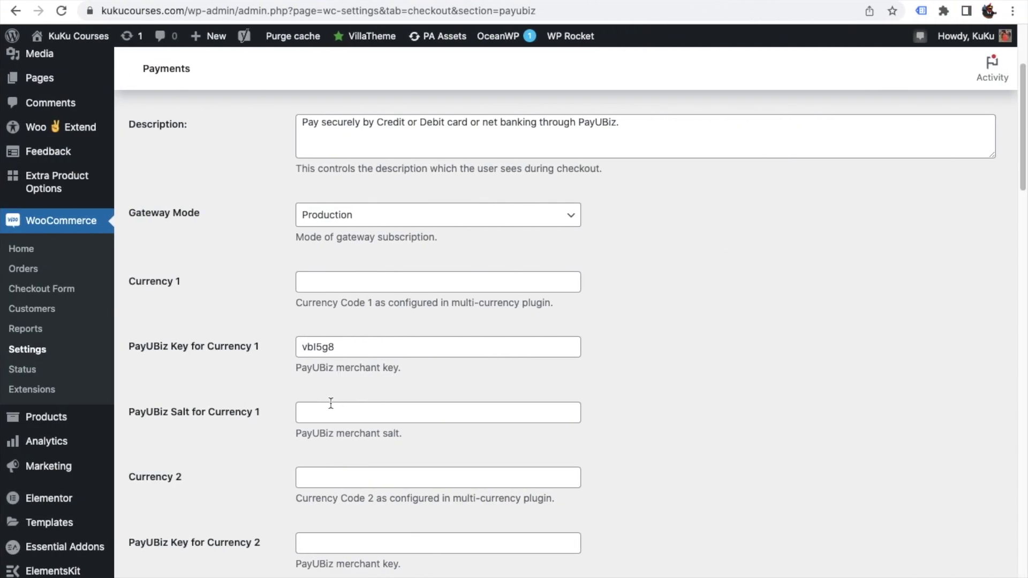
click(331, 411)
right_click(330, 412)
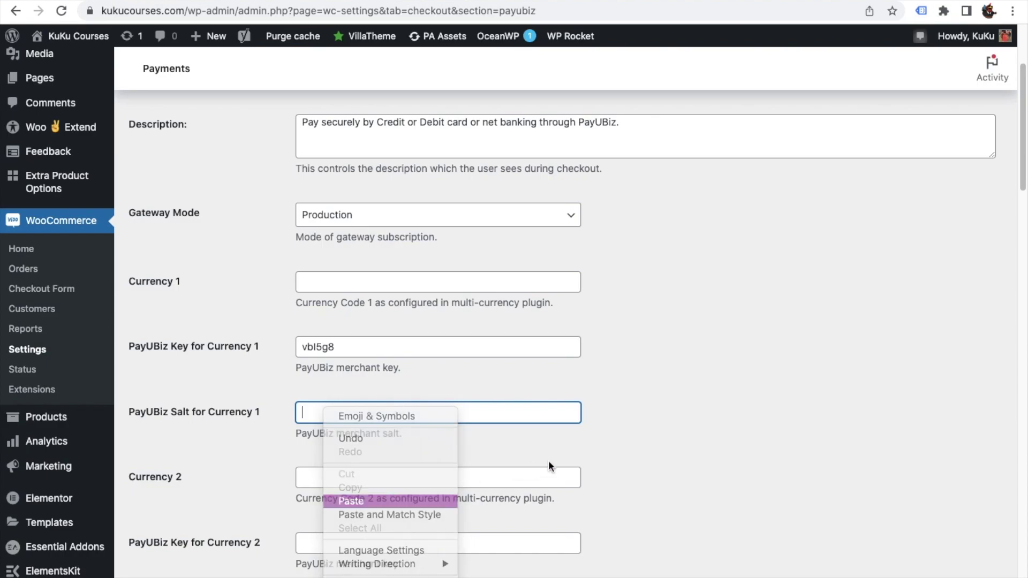
key(Return)
Save the PayUBiz payment settings.
scroll(428, 424, down, 20)
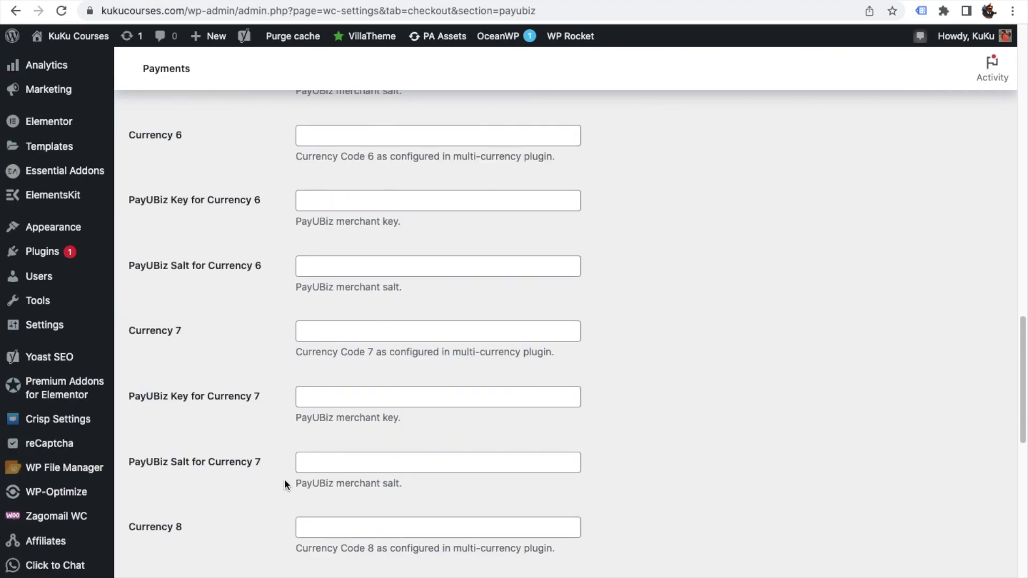
click(180, 522)
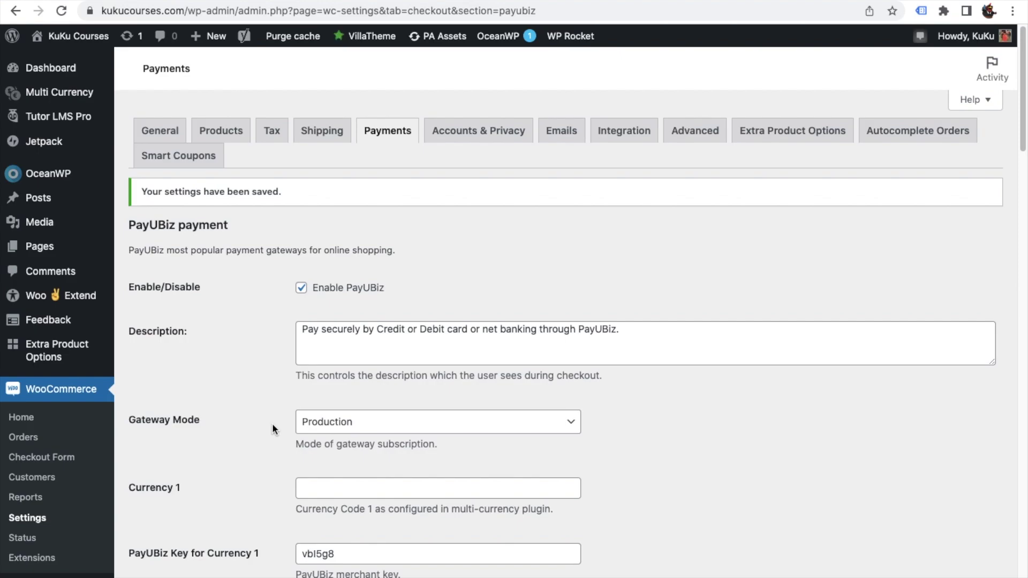
scroll(266, 418, down, 12)
scroll(265, 418, down, 10)
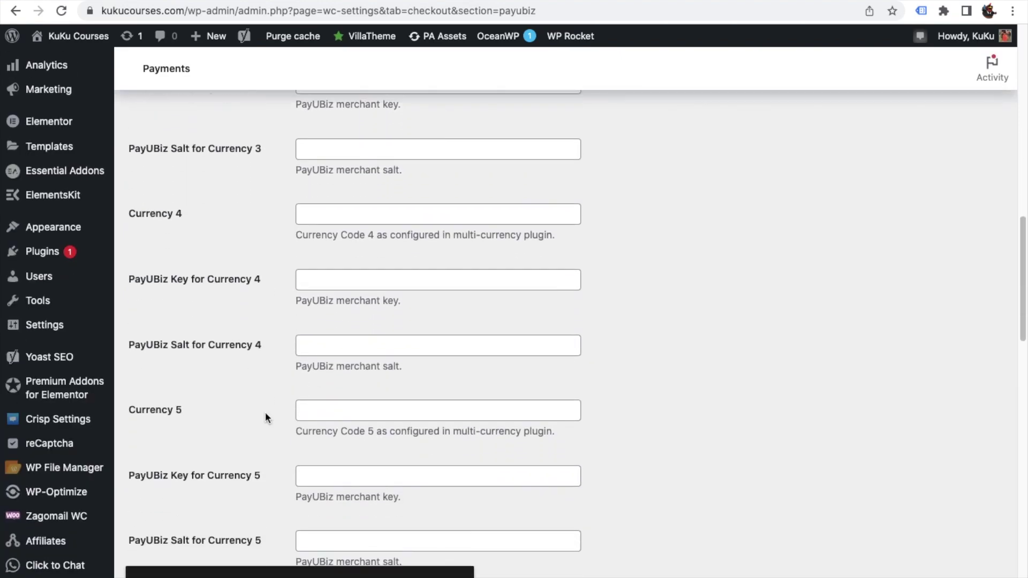
scroll(265, 418, up, 20)
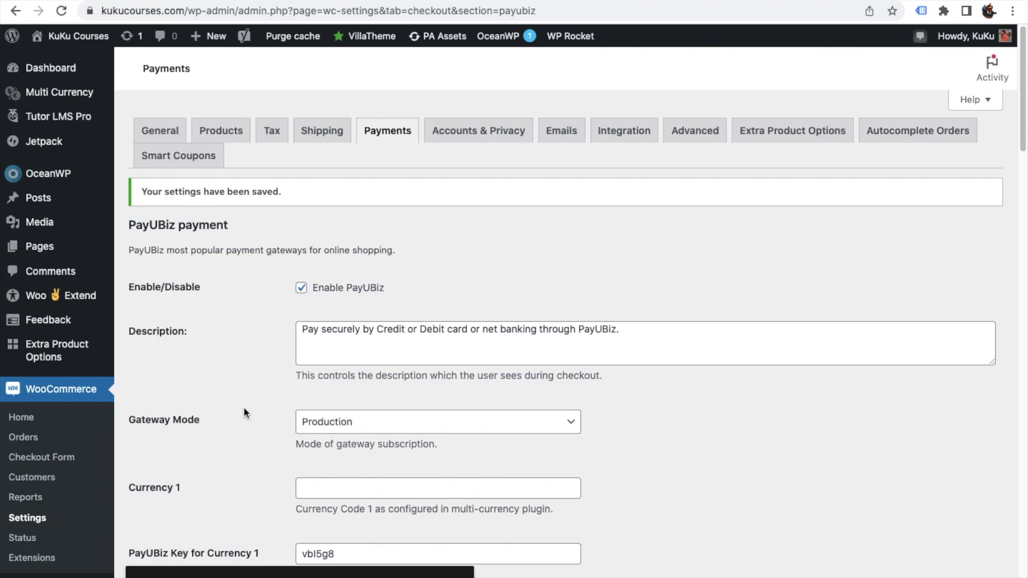
Open kukucourses.com in a new Incognito window.
key(super+shift+n)
text(ku)
key(Return)
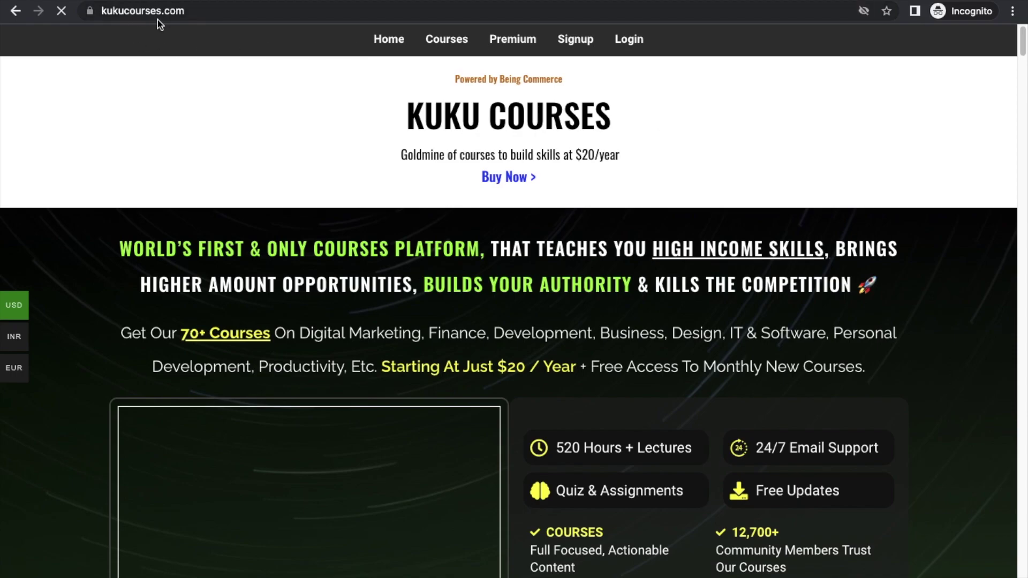
From the Premium page, add the Yearly Plan ($20.00) to the cart and view the cart.
click(498, 40)
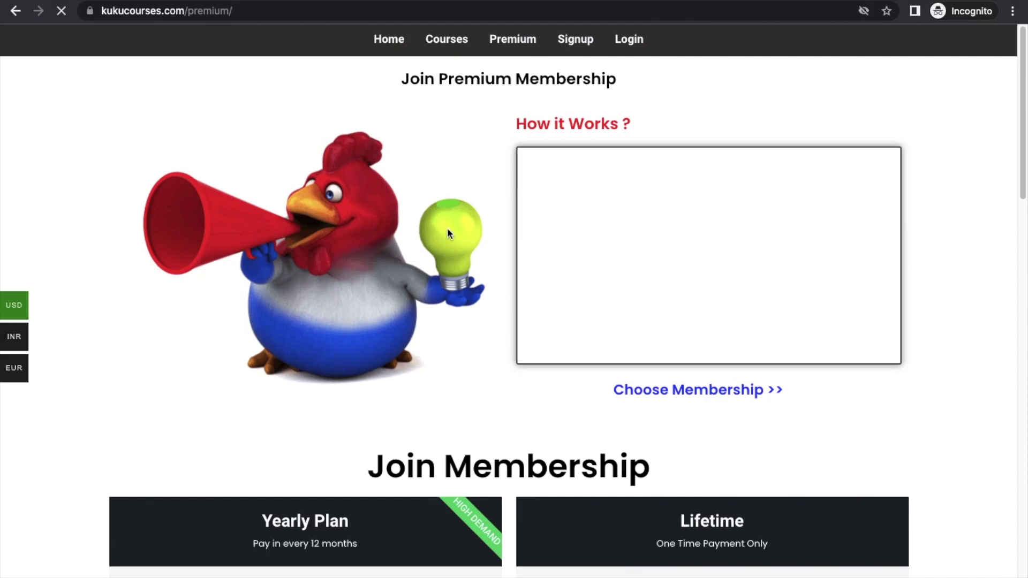
scroll(447, 227, down, 5)
scroll(378, 464, down, 15)
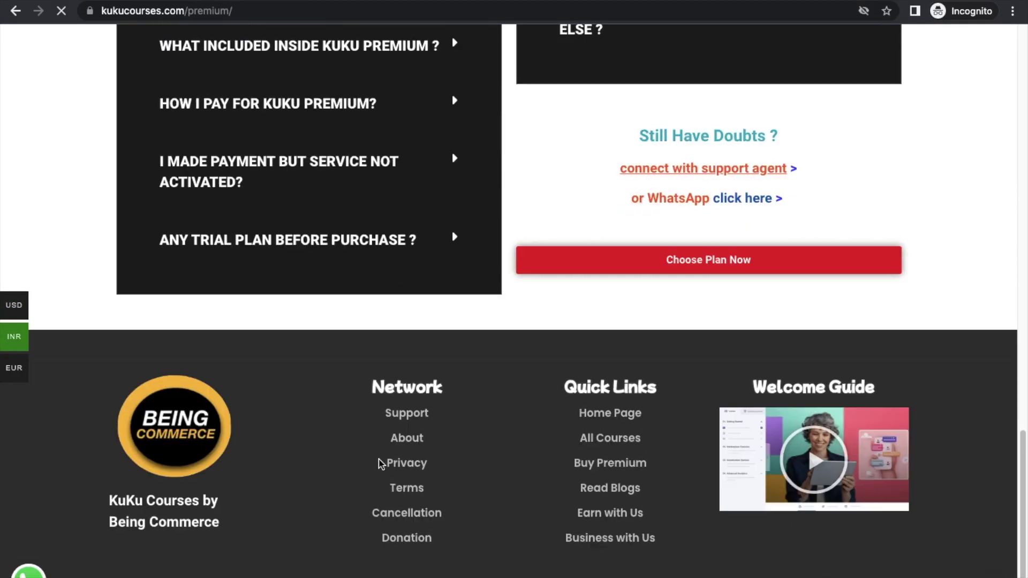
scroll(381, 370, up, 9)
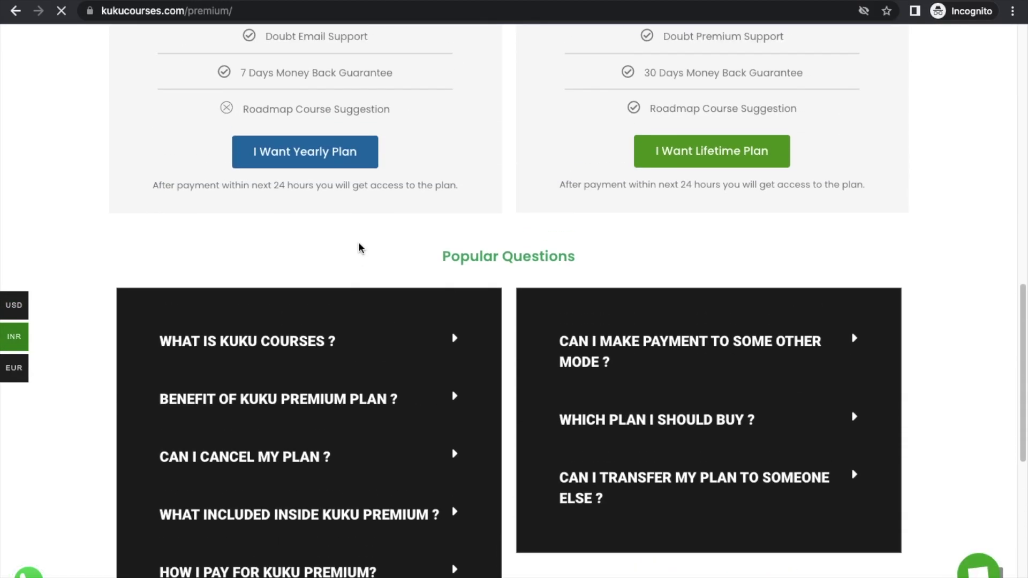
click(332, 164)
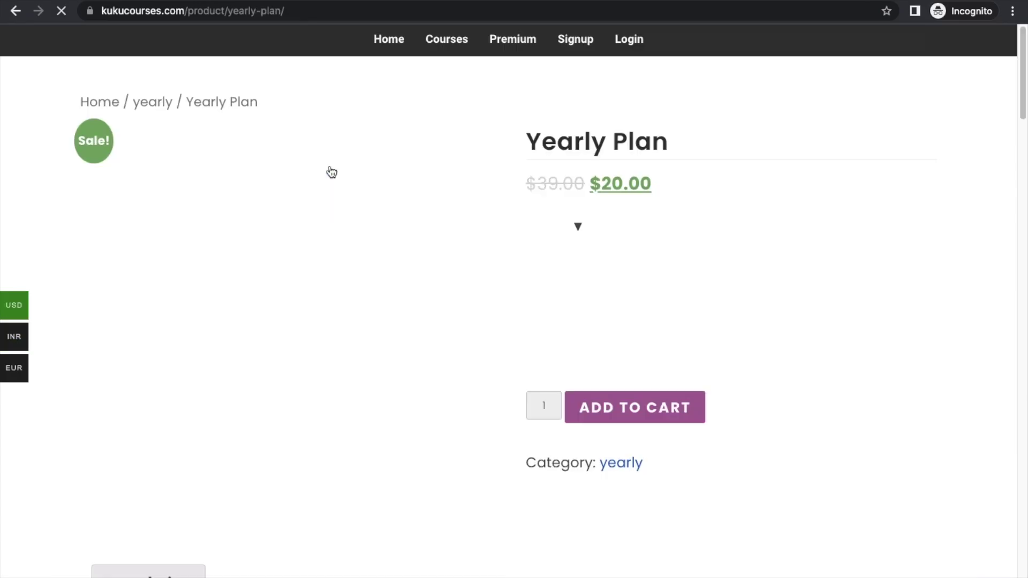
click(640, 407)
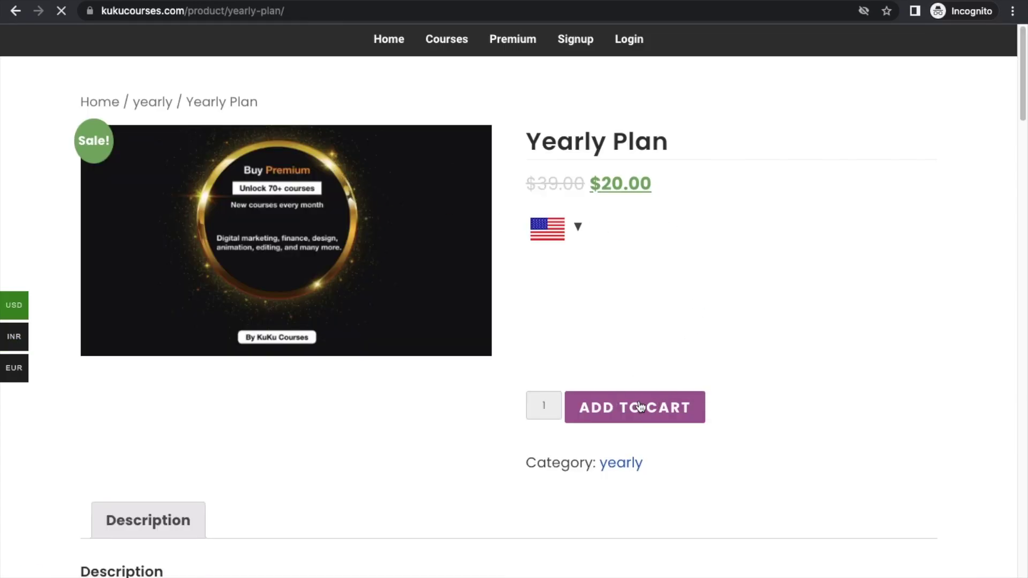
scroll(640, 418, down, 3)
click(640, 445)
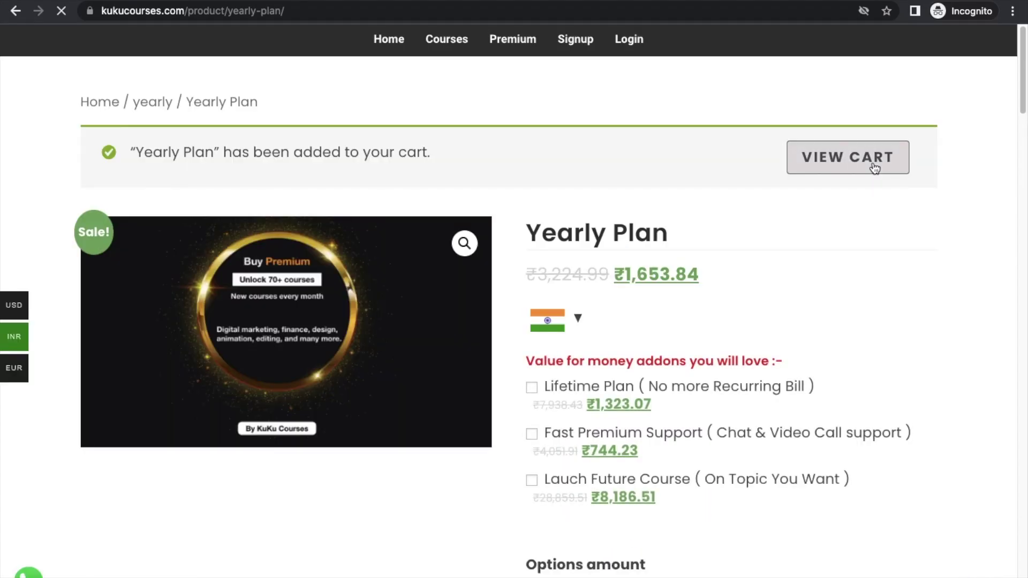
click(852, 170)
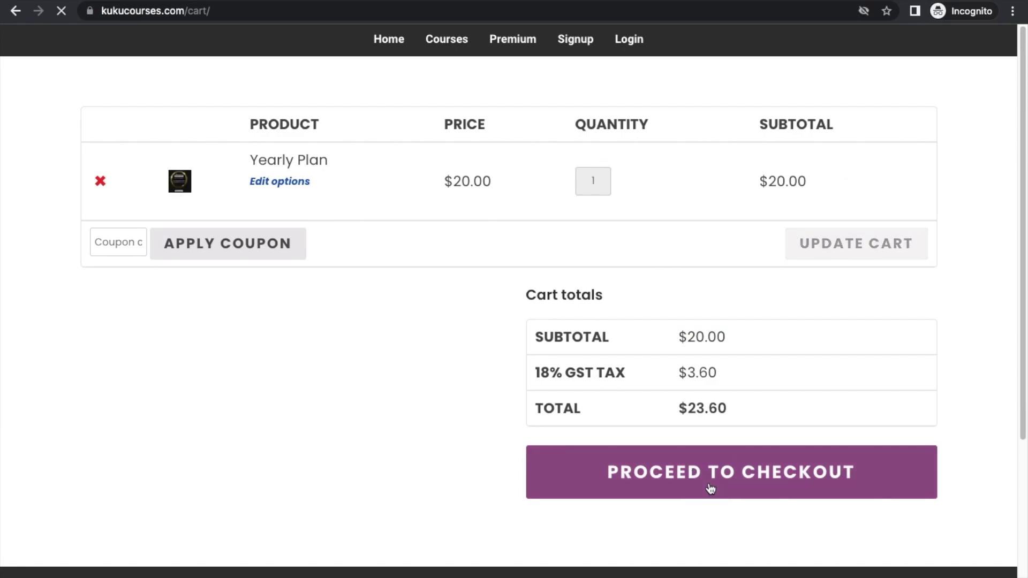
Proceed to checkout and select PayUBiz as the payment method for the $23.60 order.
click(710, 489)
scroll(585, 348, down, 10)
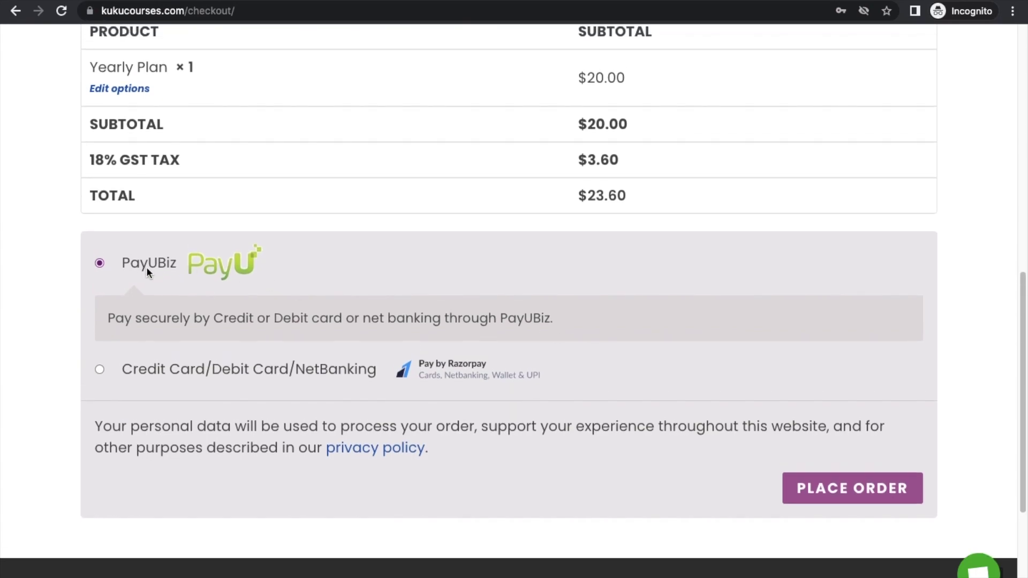
click(99, 369)
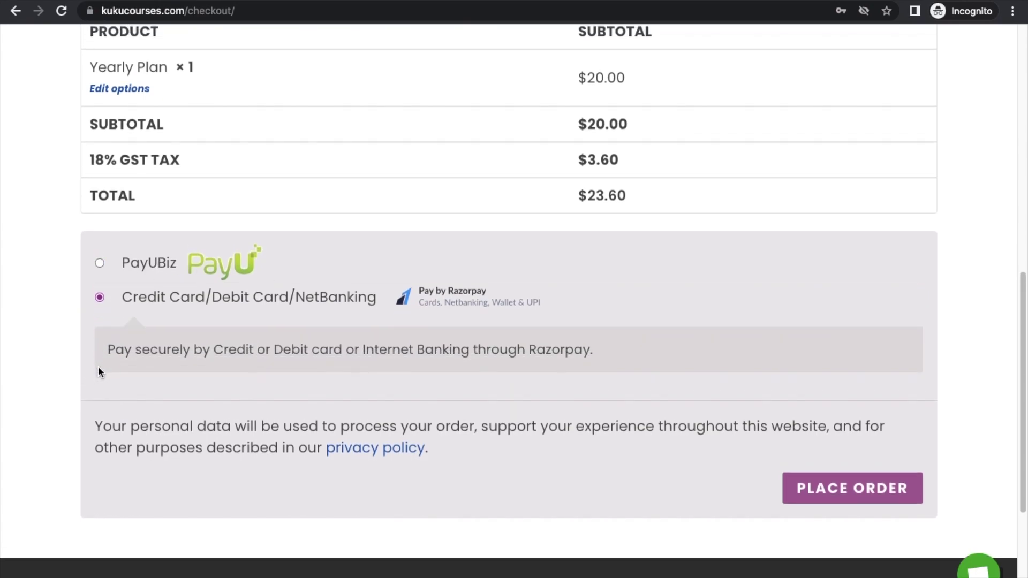
click(103, 264)
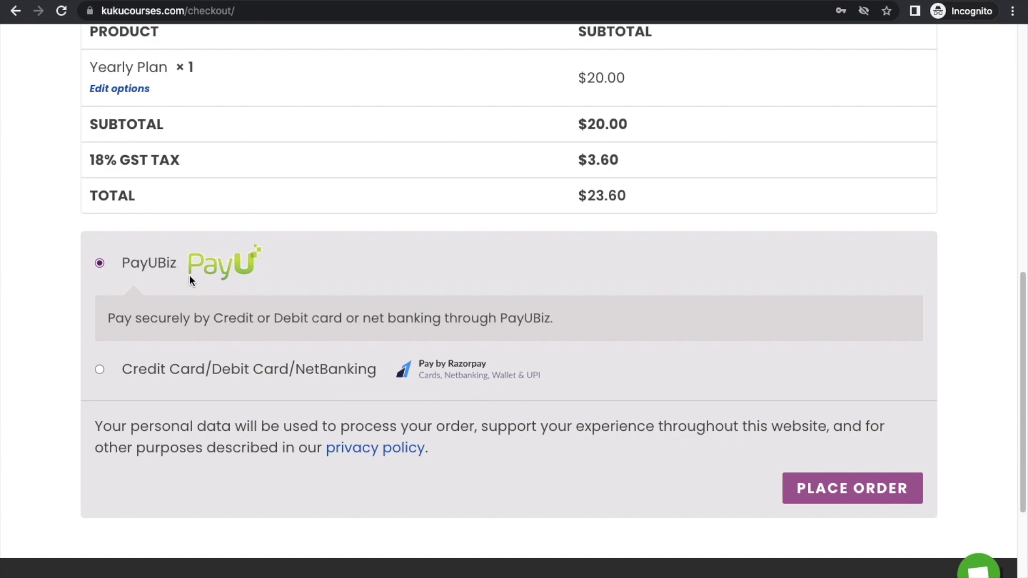
scroll(190, 279, up, 3)
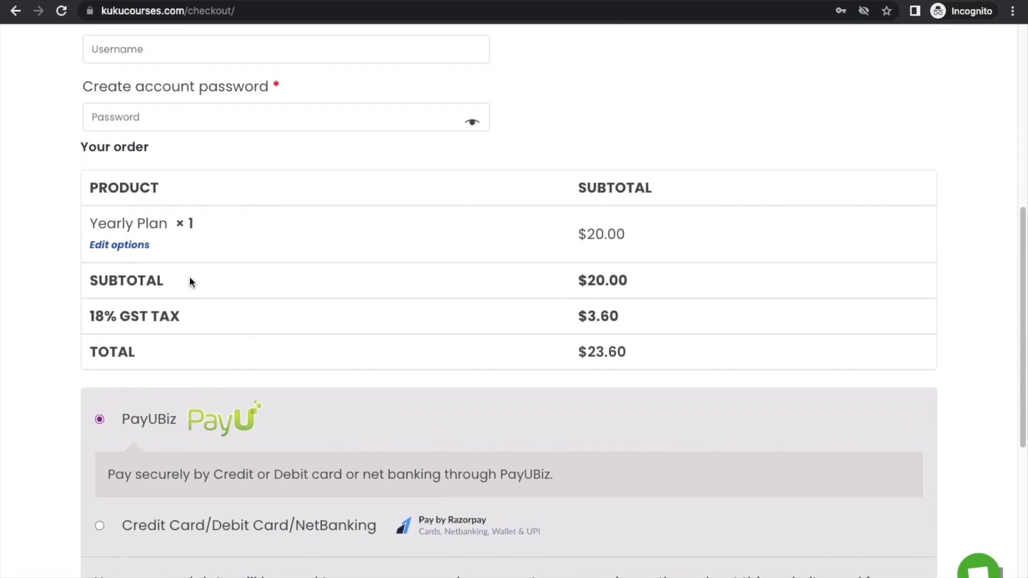